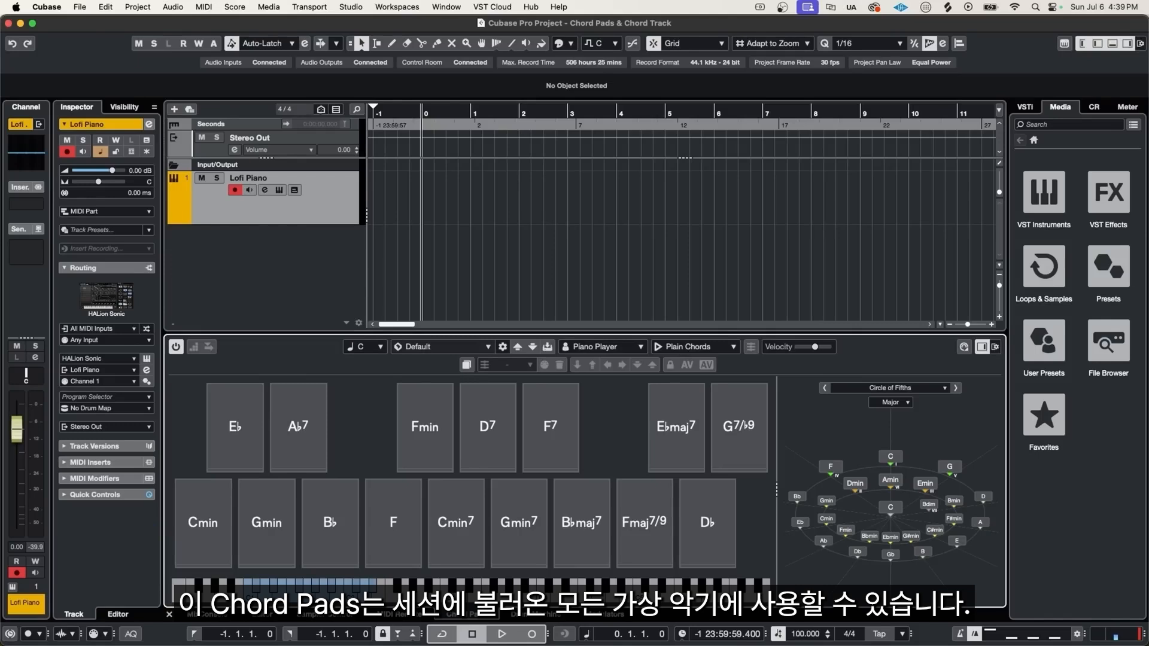
- Play the Cmin, Gmin, Bb and F chord pads to audition the default chord set
left_click(203, 522)
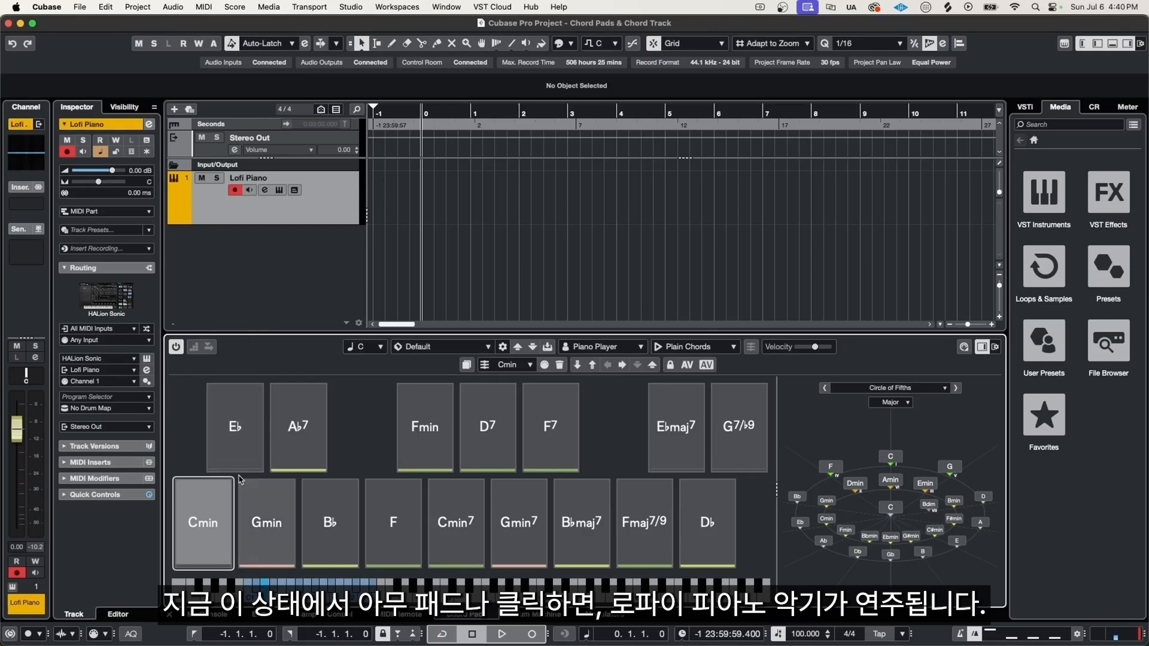
left_click(217, 504)
left_click(273, 508)
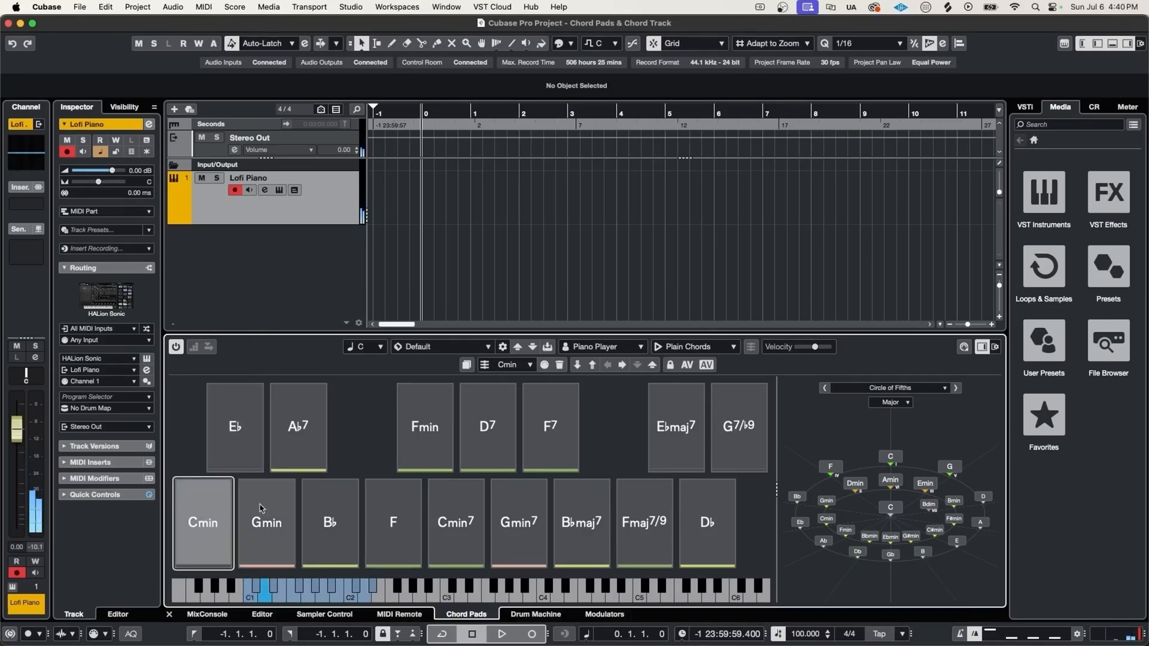
left_click(333, 508)
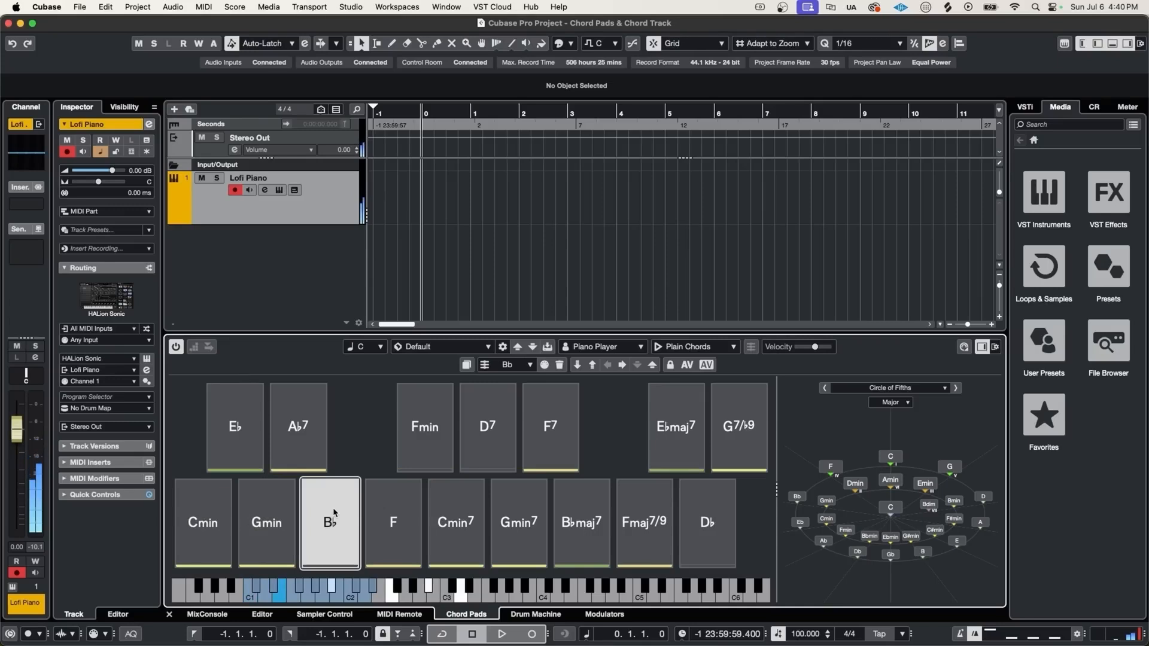
left_click(389, 515)
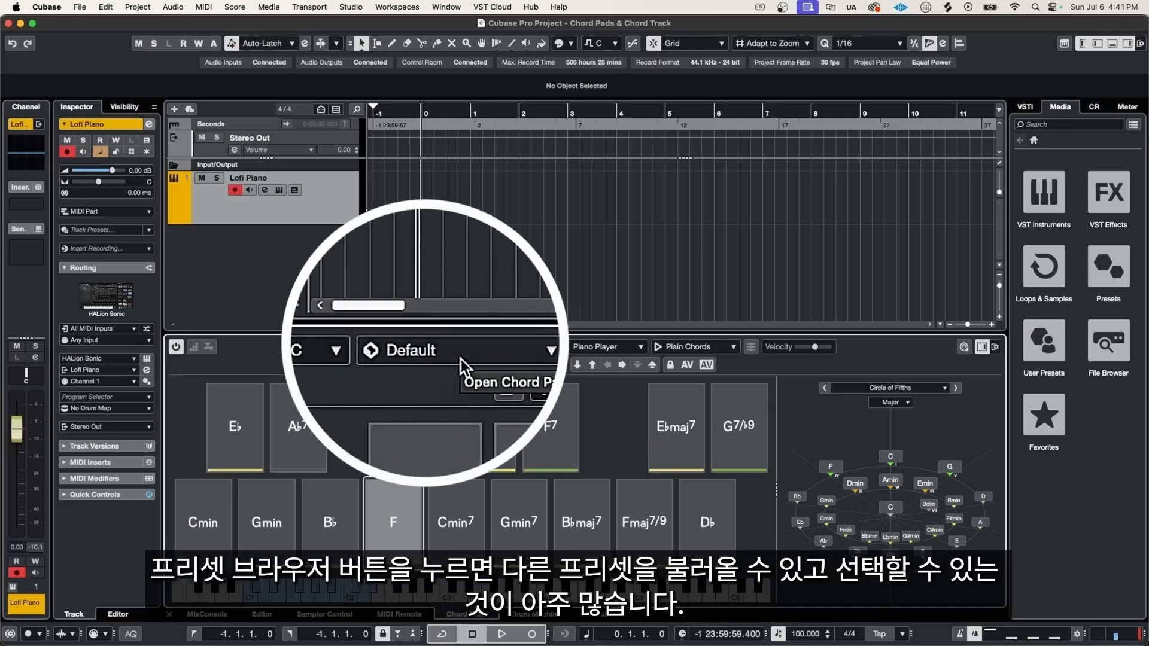
- Open the chord pad preset browser and load the Autumn Breeze preset
left_click(445, 353)
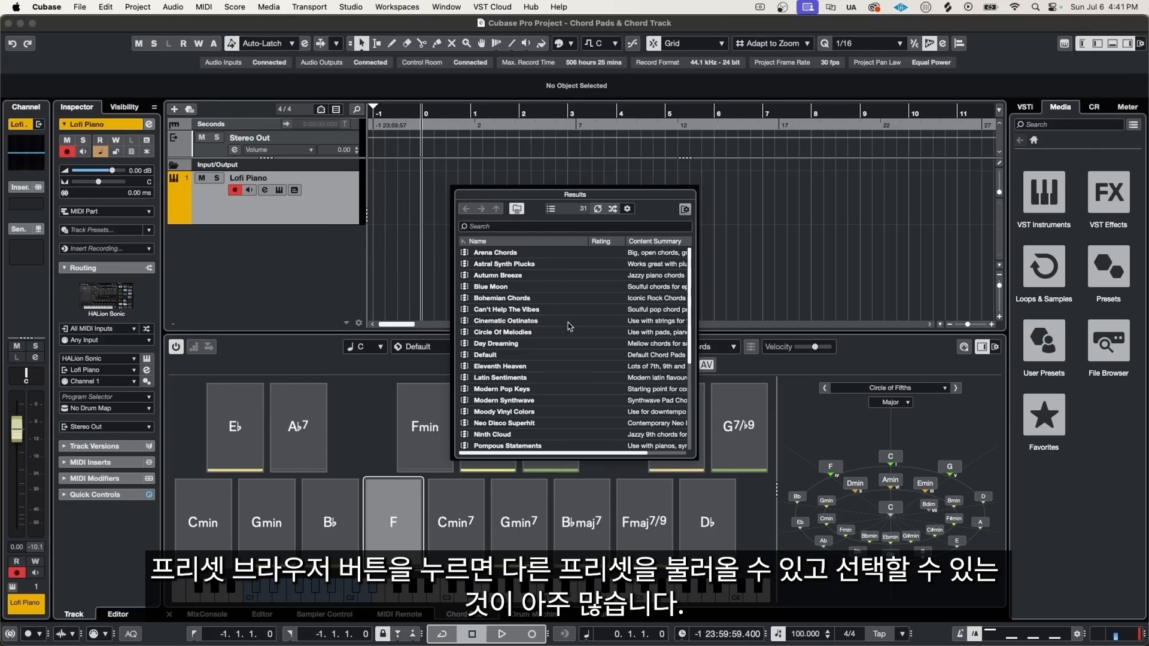
scroll(598, 326, "down", 5)
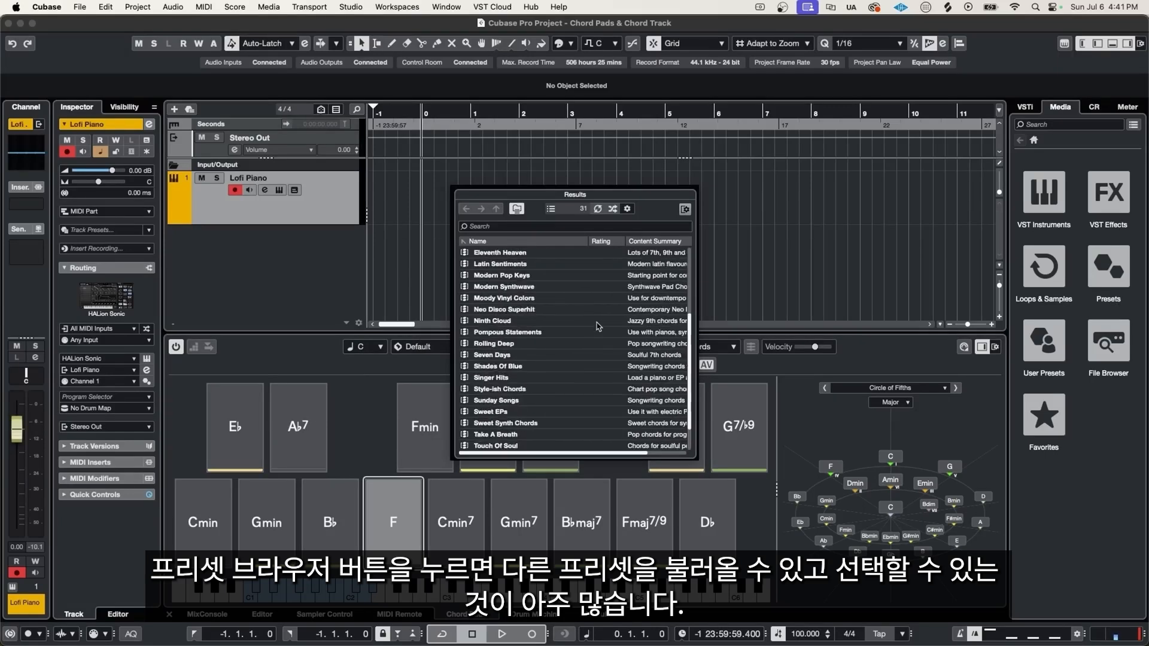
scroll(592, 323, "up", 5)
double_click(494, 276)
- Play the Autumn Breeze chord pads one after another to audition the chords and their colour indicators
left_click(204, 524)
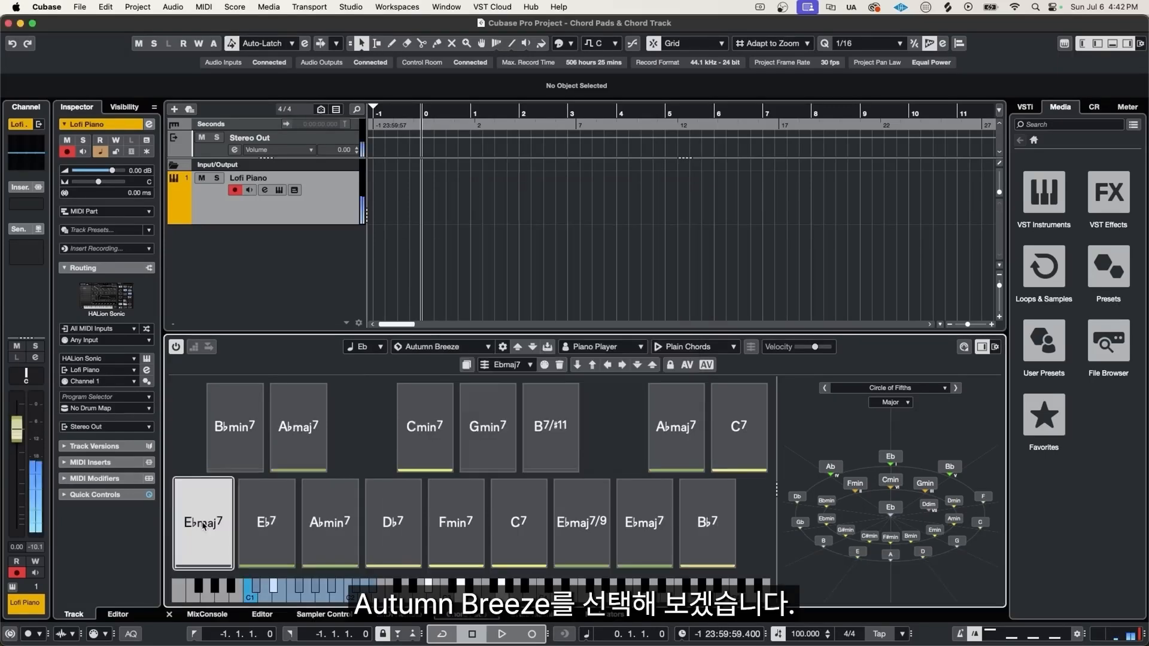
left_click(286, 460)
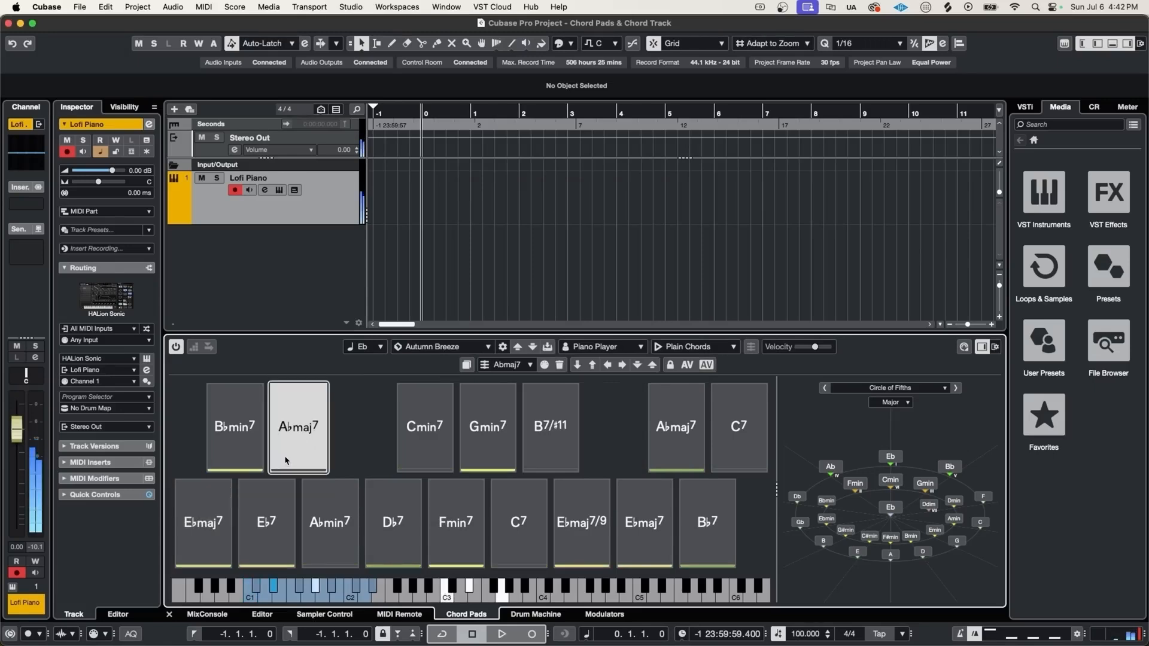
left_click(335, 530)
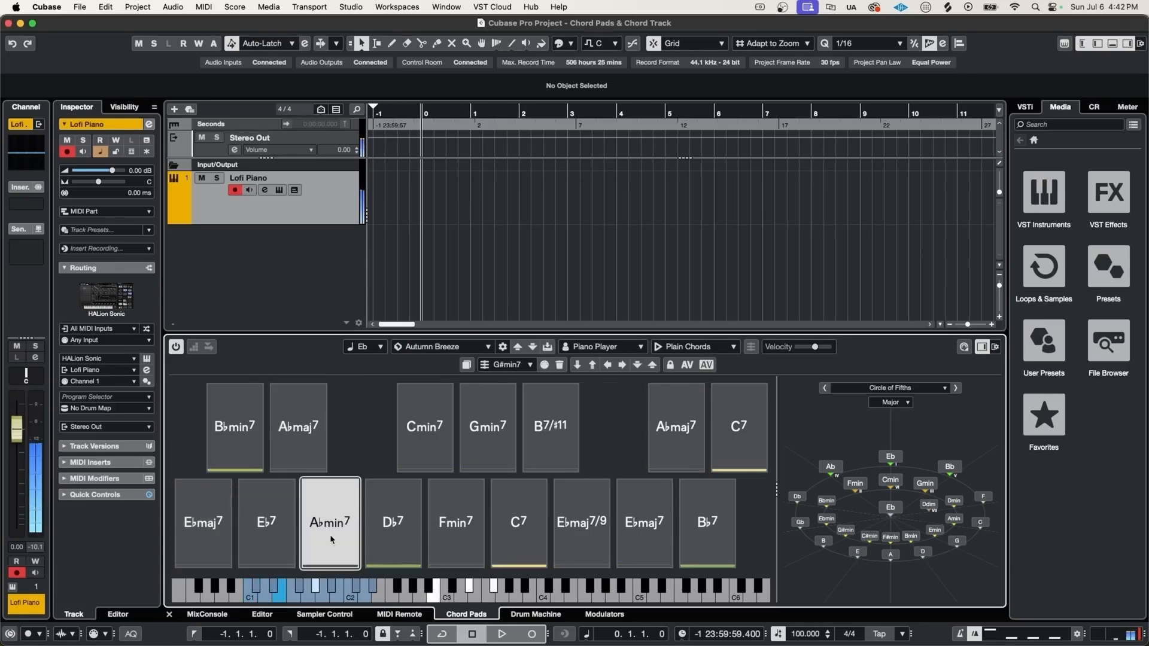
left_click(375, 535)
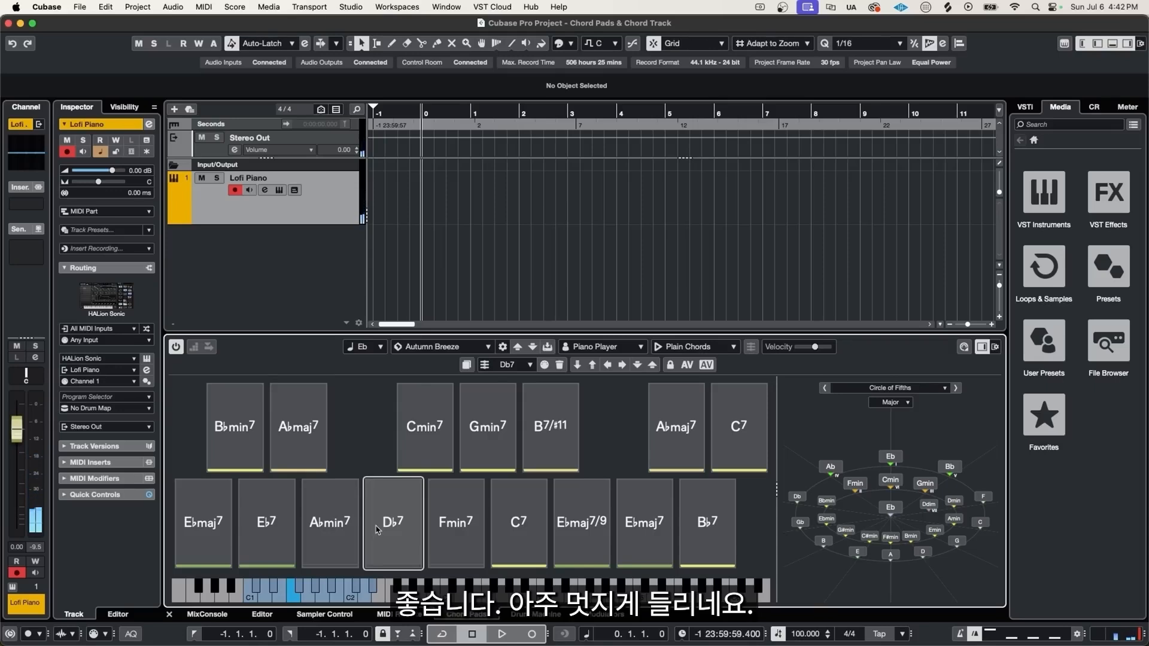
left_click(376, 530)
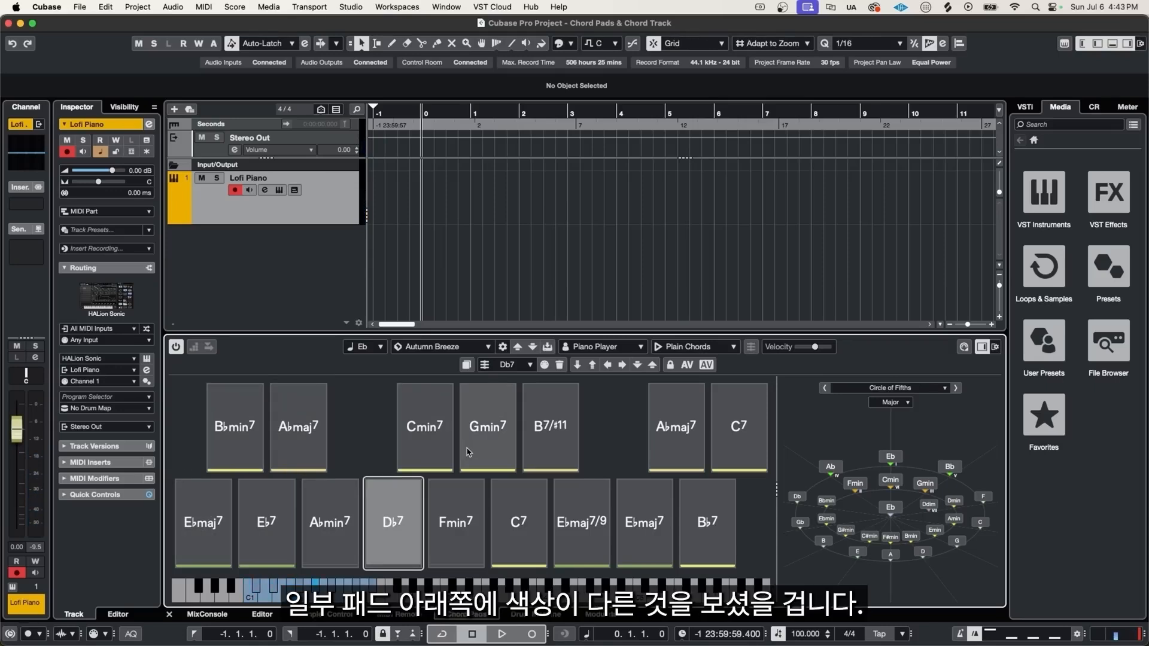
left_click(446, 527)
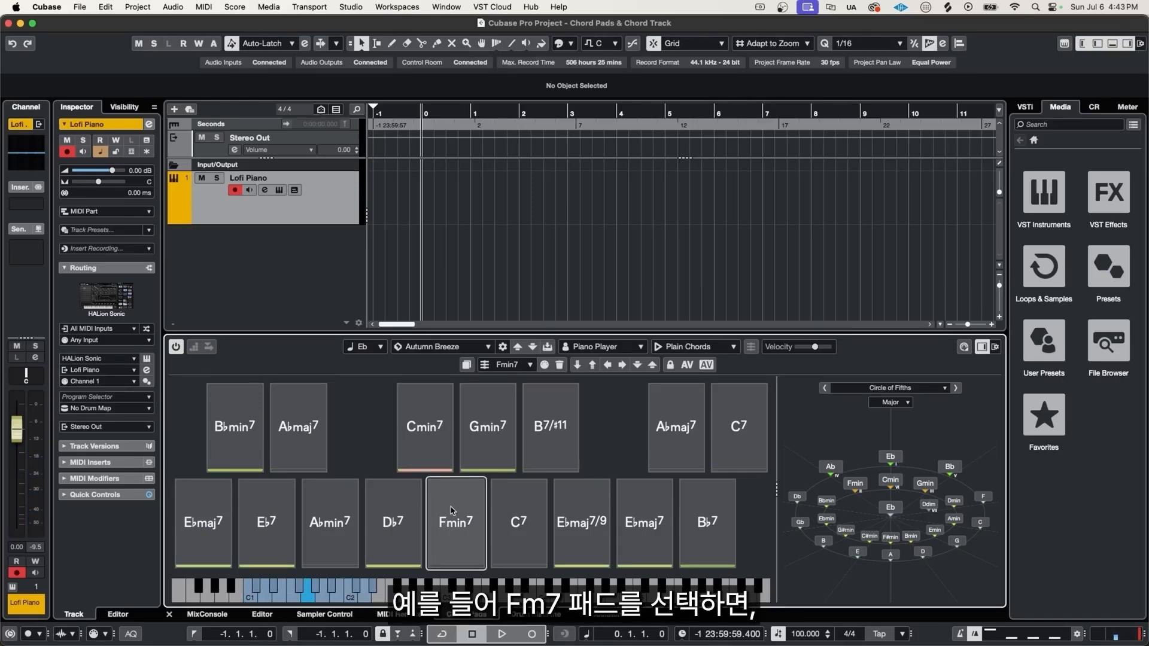
left_click(453, 511)
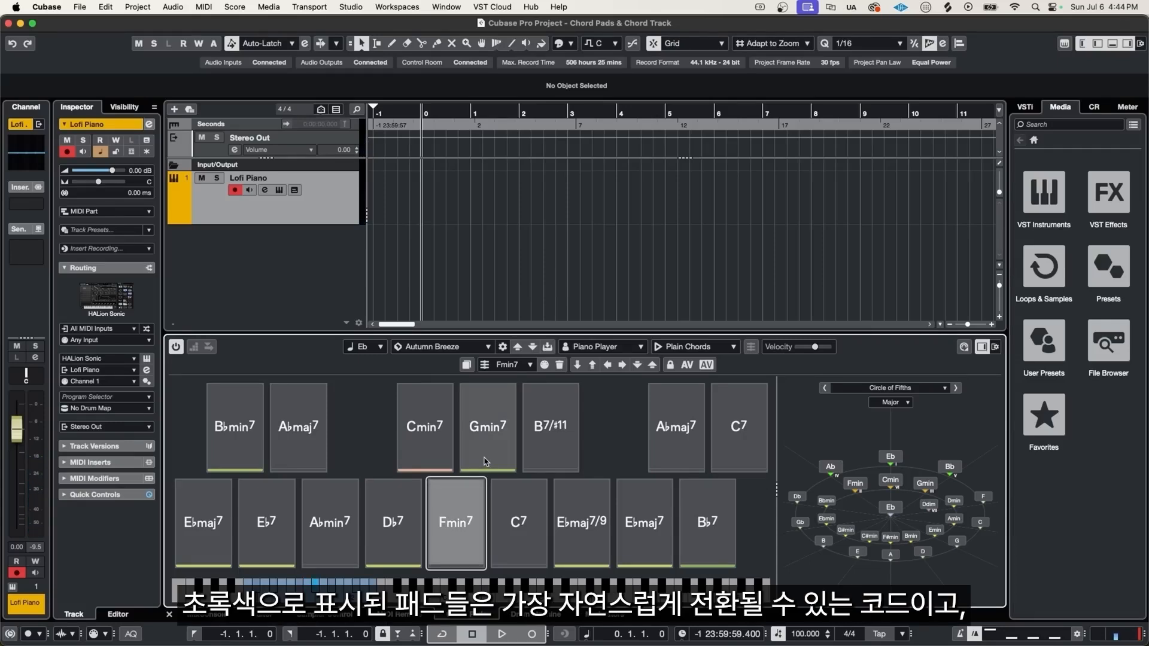
left_click(442, 524)
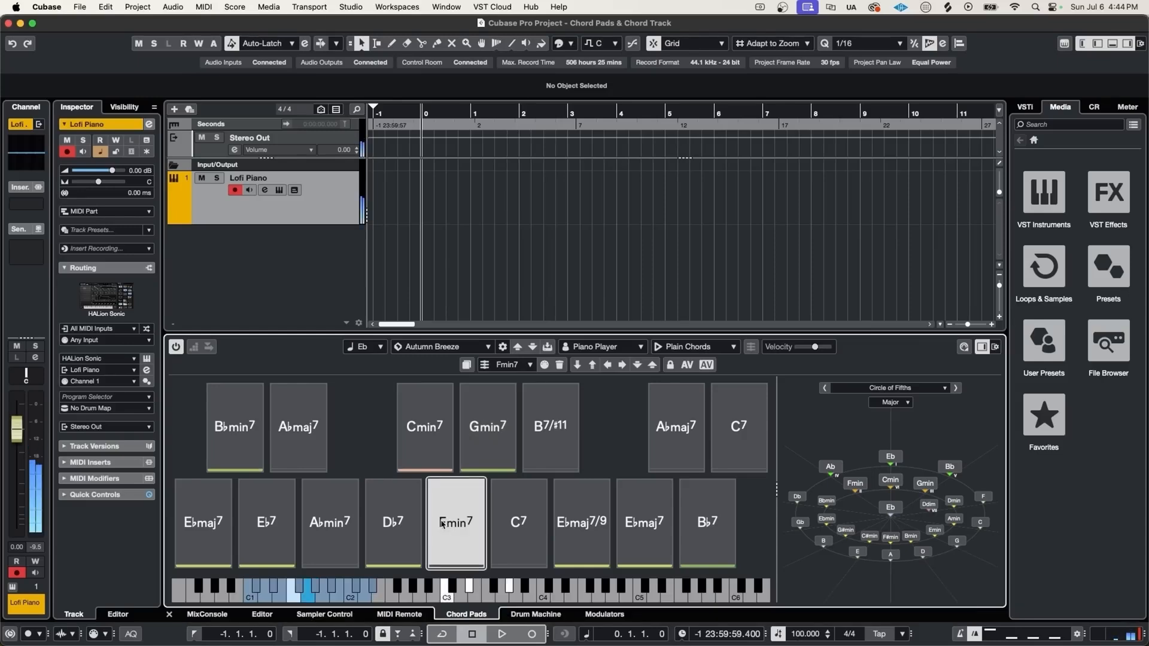
left_click(468, 451)
left_click(519, 540)
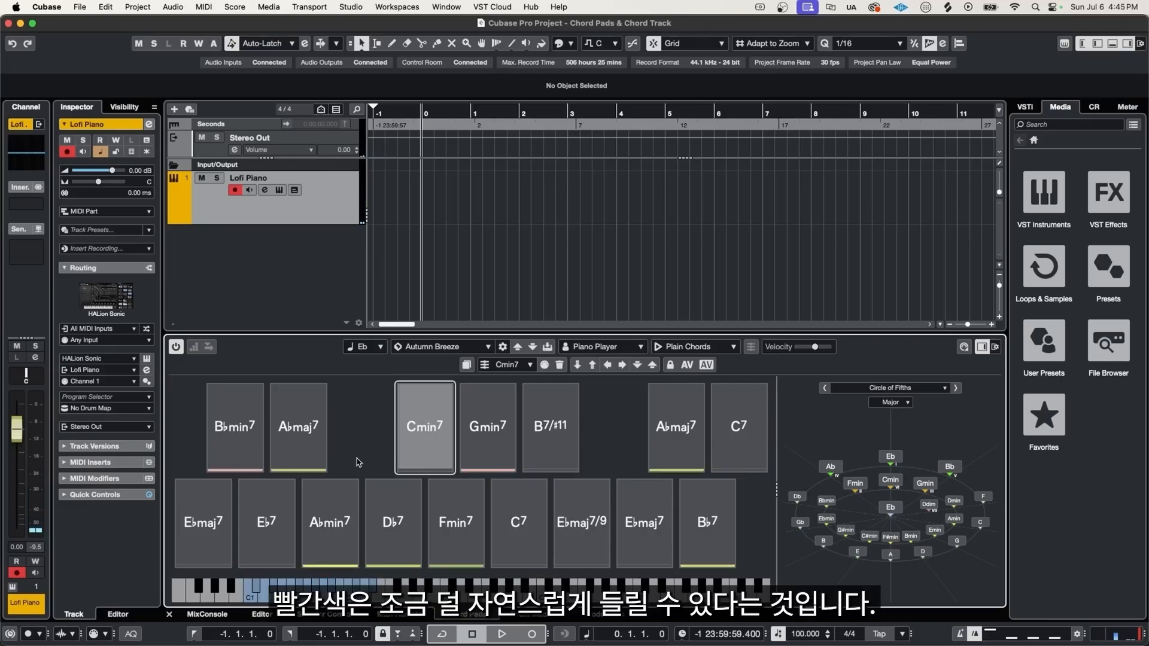
left_click(429, 451)
left_click(243, 451)
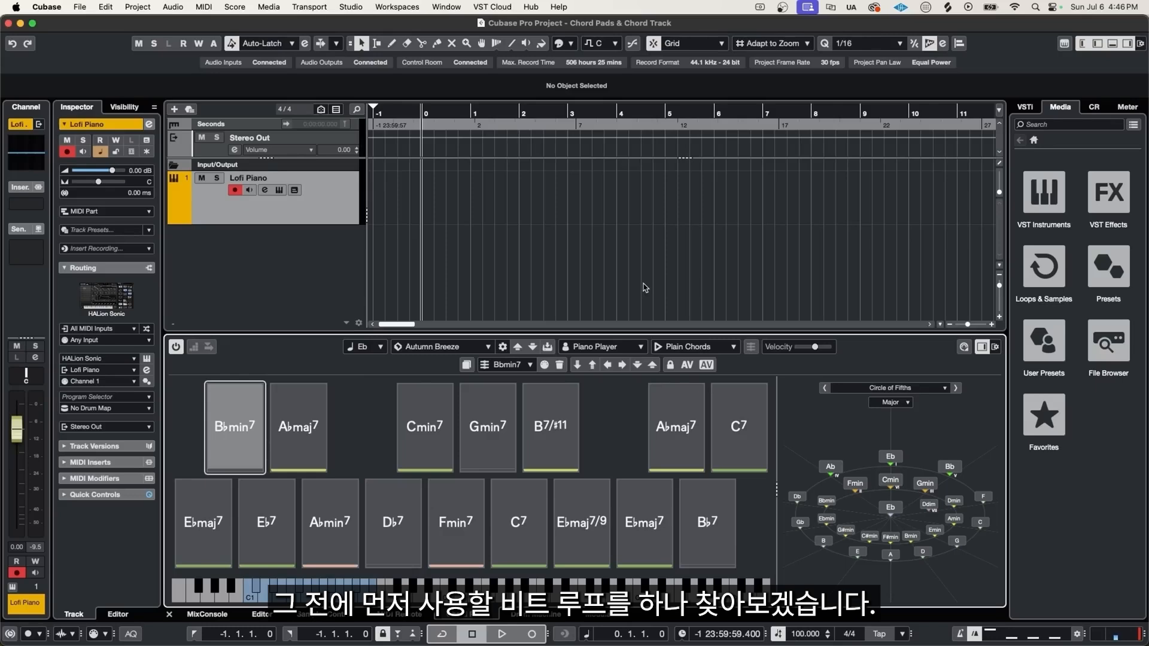
- Add the Svnr_06_Drums_Full_03_090bpm_ND loop from Loops & Samples to the project at bar 1
left_click(1041, 272)
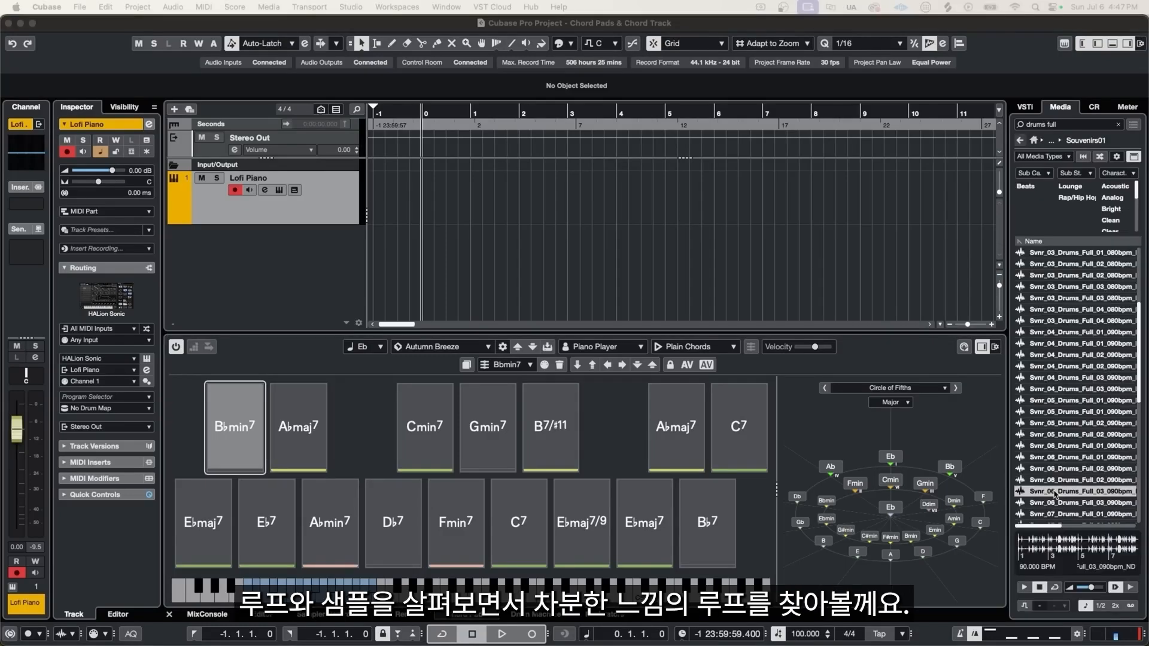
left_click(1054, 493)
left_click(1054, 493)
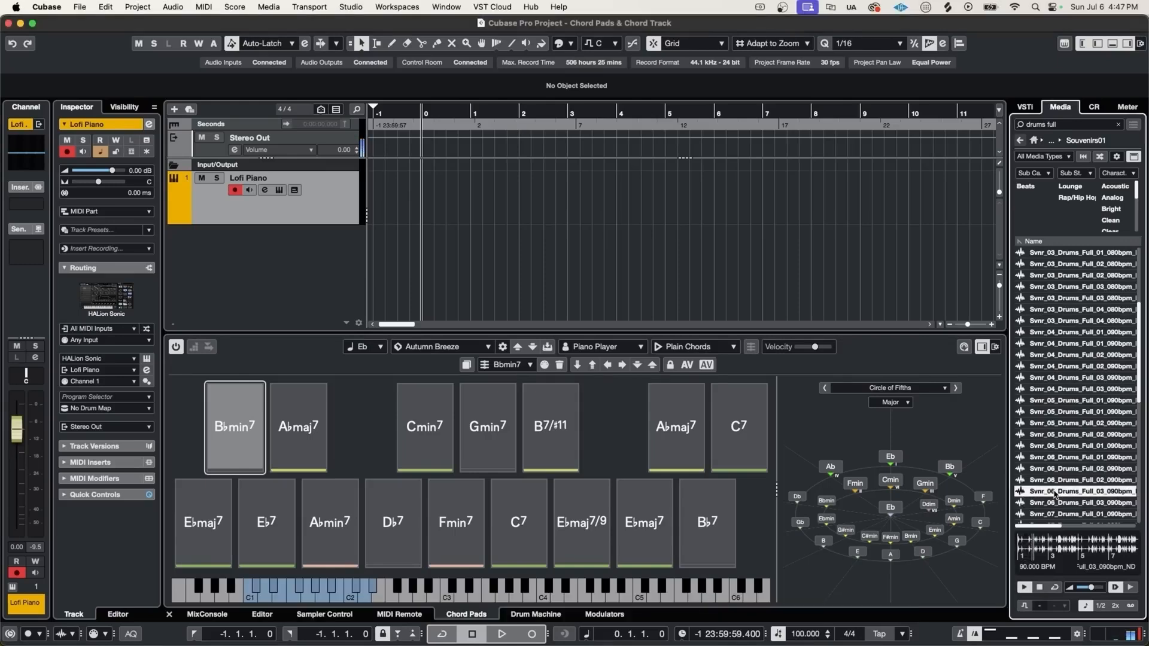
left_click_drag(1054, 494, 423, 266)
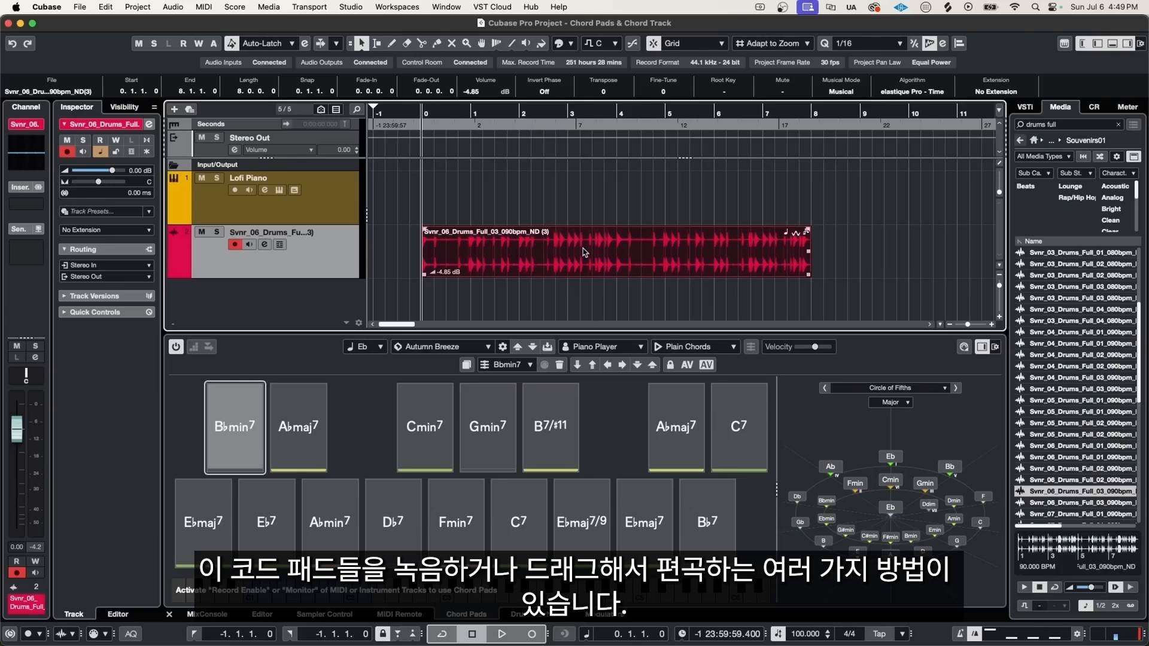
- Drag the Fmin7, Gmin7 and Abmaj7 chord pads onto the Lofi Piano track as consecutive MIDI chords from bar 1
left_click(456, 500)
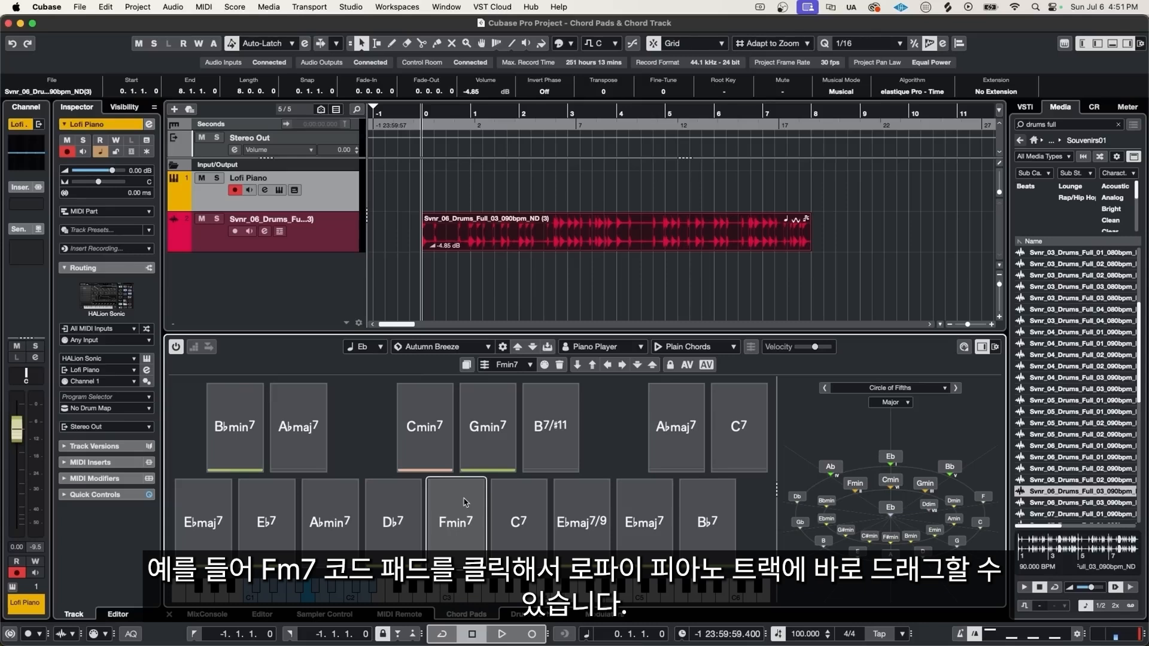
left_click_drag(466, 501, 433, 191)
left_click_drag(481, 414, 474, 196)
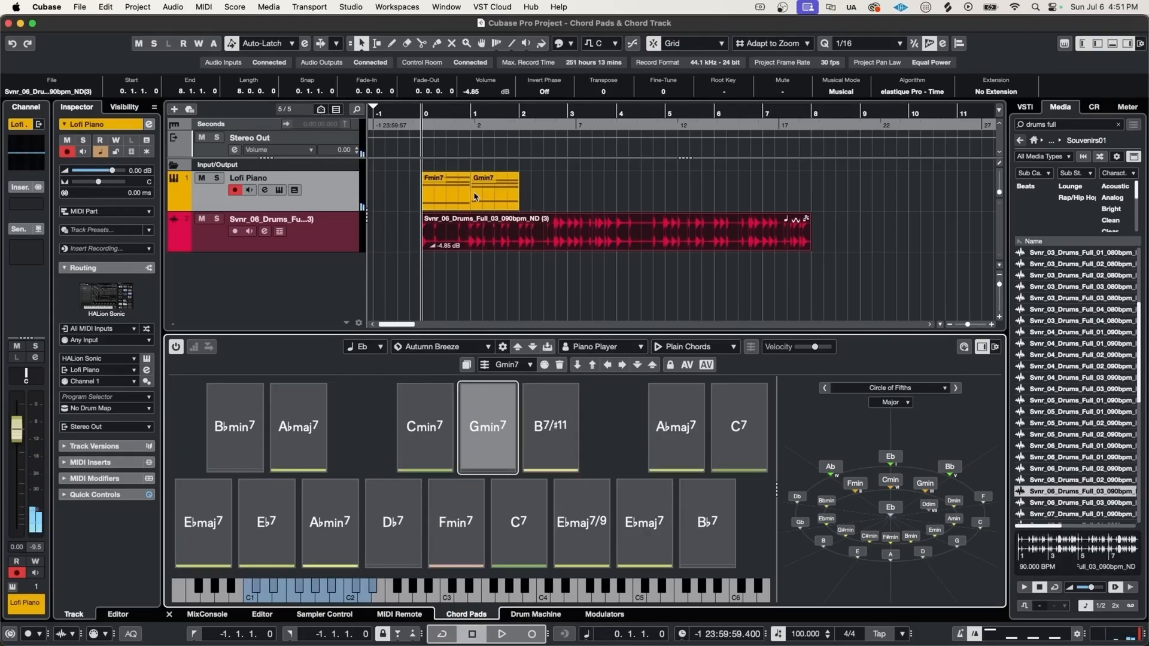
left_click_drag(298, 412, 523, 194)
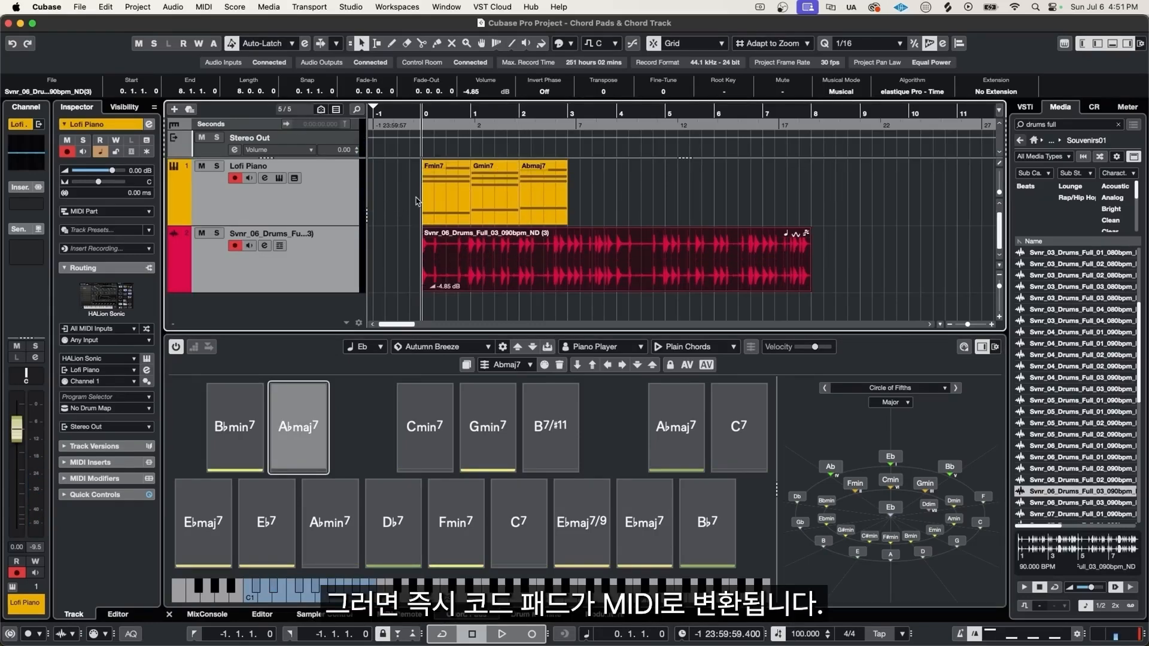
- Play back the arrangement of chords and drum loop
key("space")
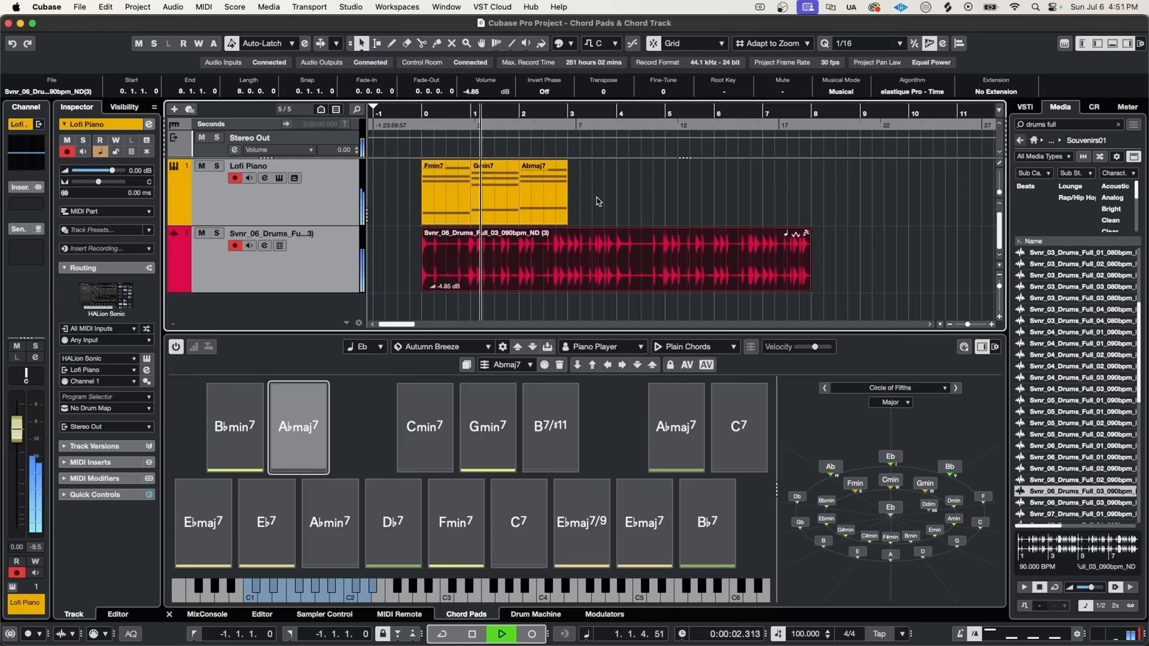
scroll(564, 204, "up", 4)
scroll(579, 217, "left", 3)
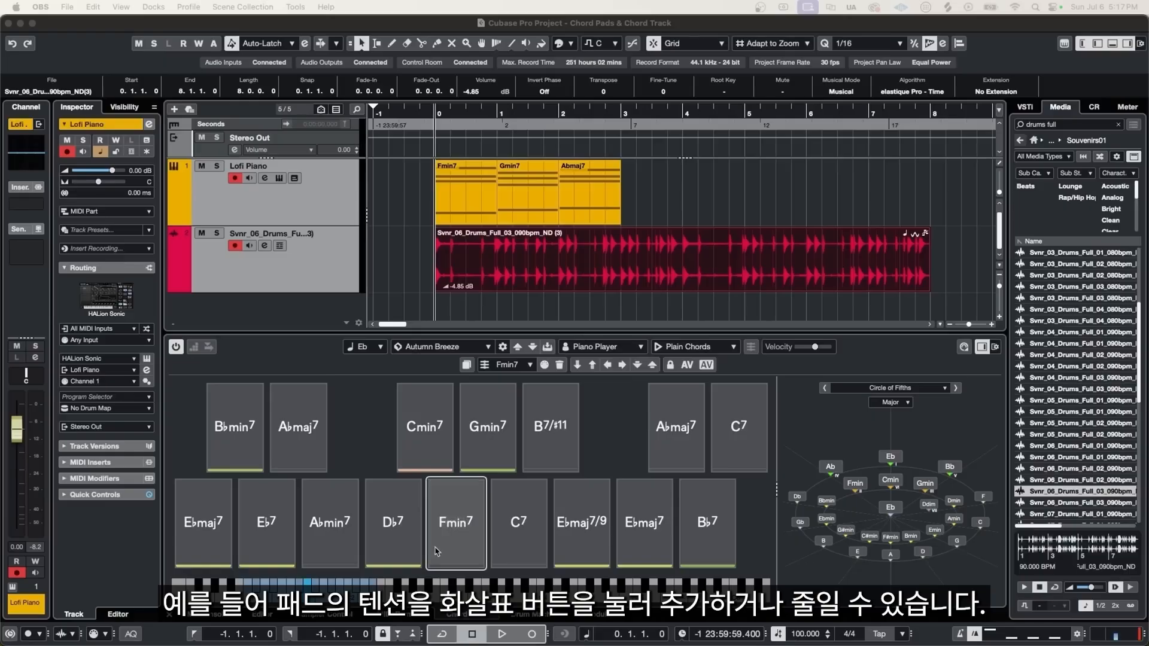
- Add a 9th tension to the Fmin7 chord pad, making it Fmin7/9
left_click(468, 511)
left_click(622, 365)
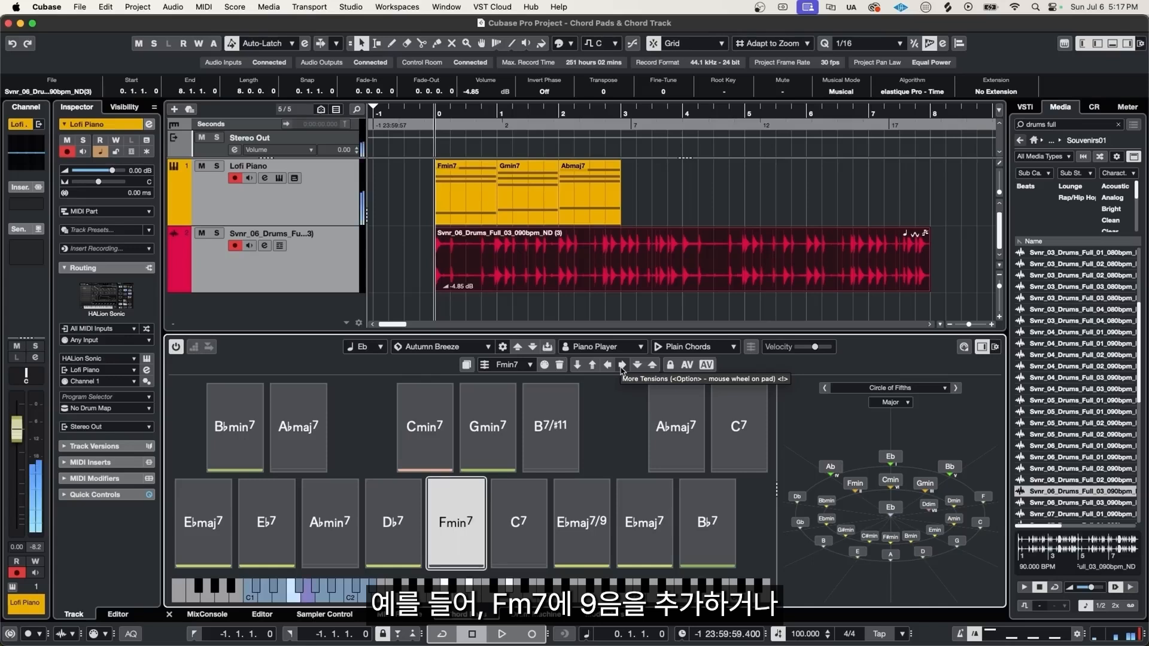
left_click(621, 365)
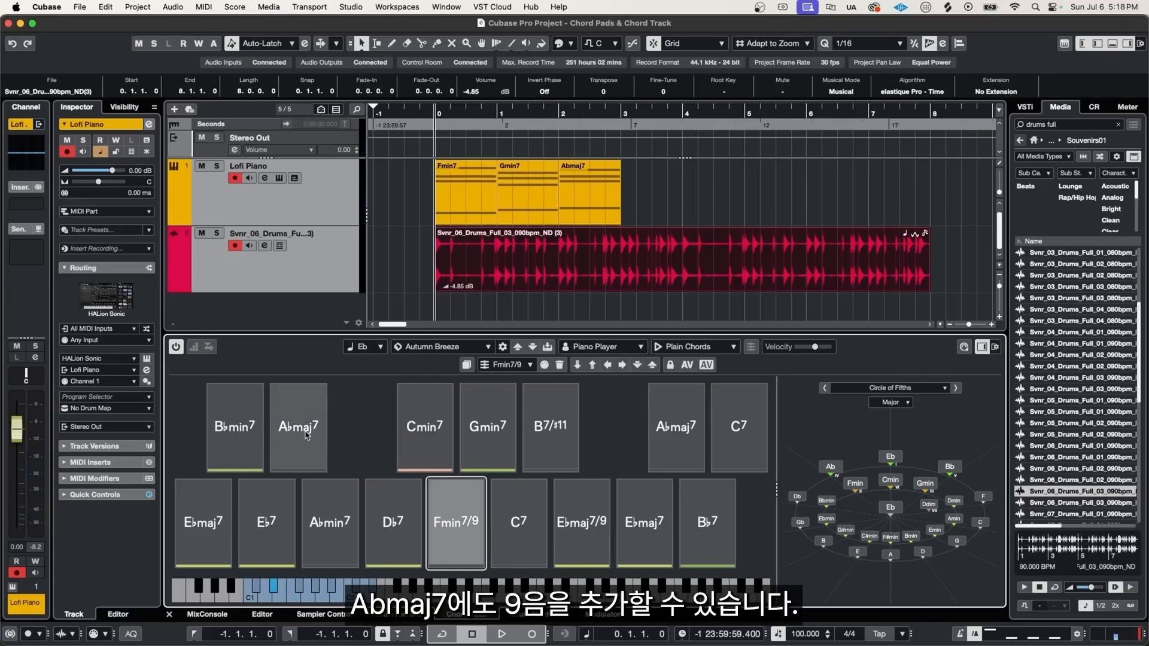
- Add a 9th tension to the Abmaj7 chord pad and raise its voicing twice
left_click(305, 444)
left_click(301, 443)
left_click(622, 364)
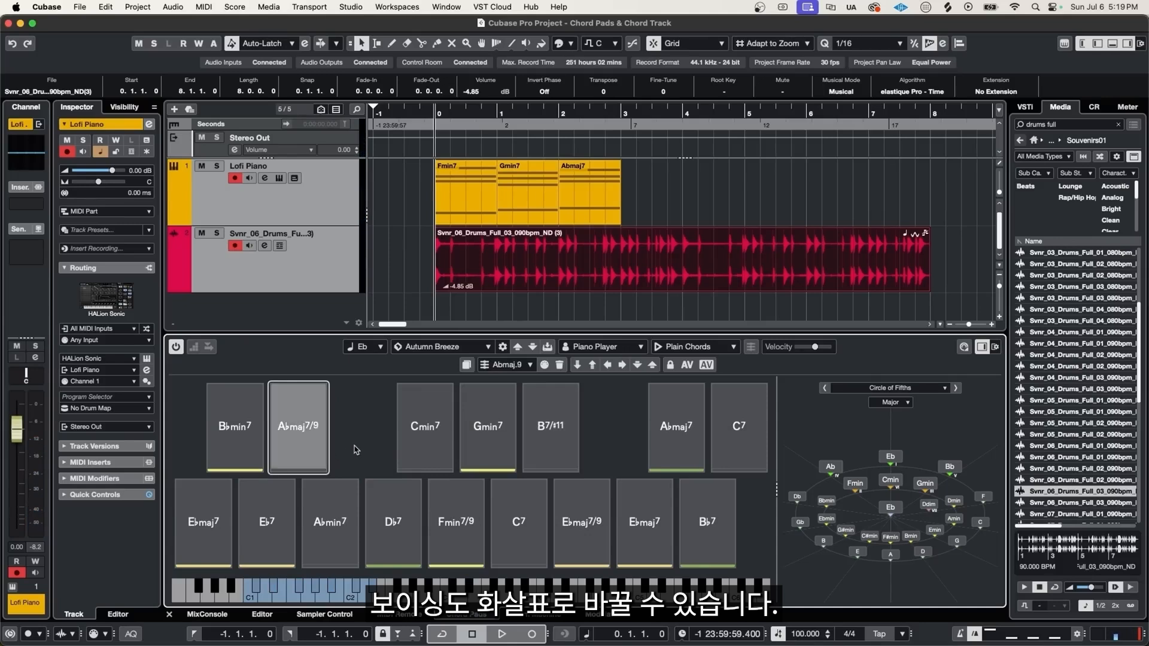
left_click(652, 365)
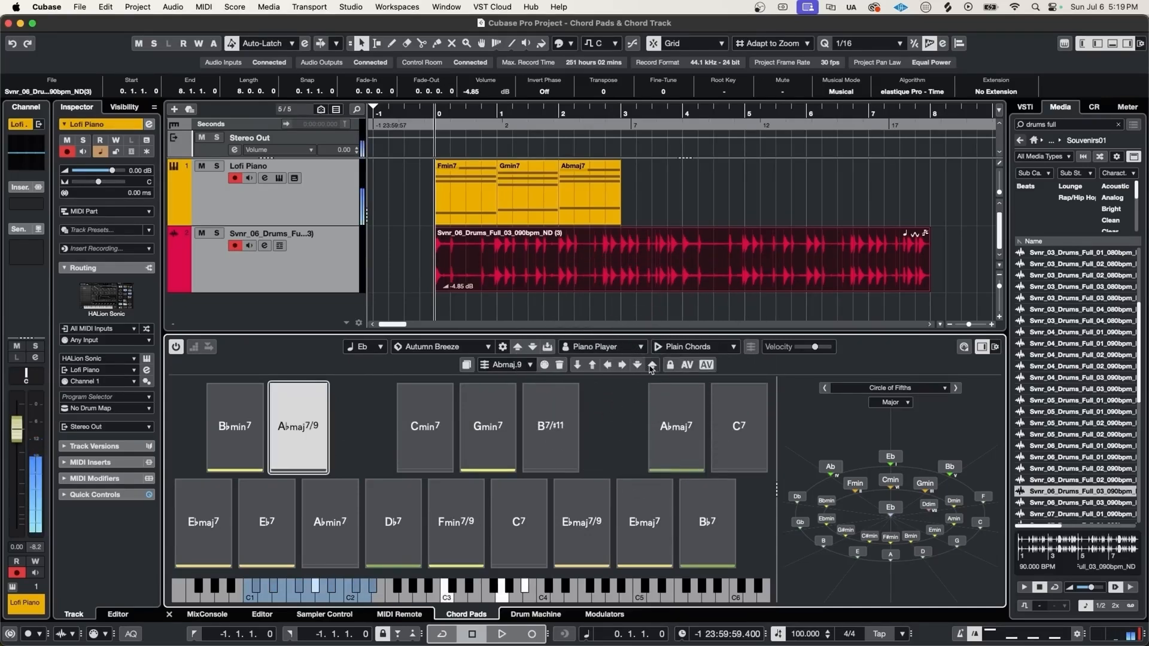
left_click(650, 366)
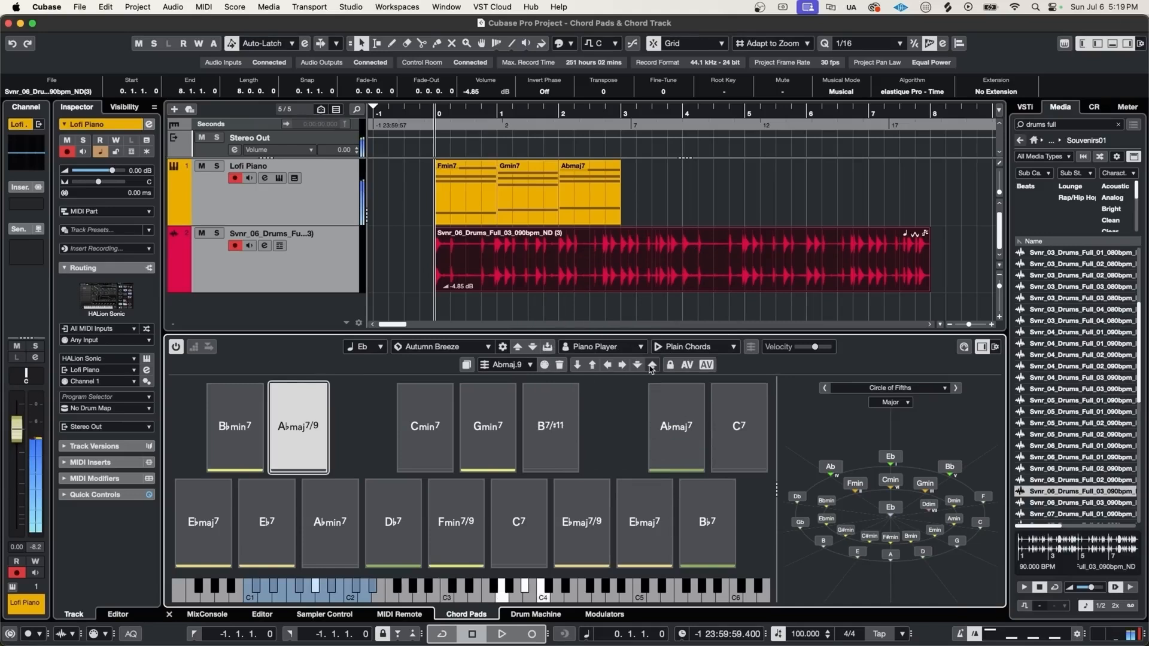
- Open the chord editor for the Eb7 pad and set its root note to Gb and chord type to maj
left_click(267, 508)
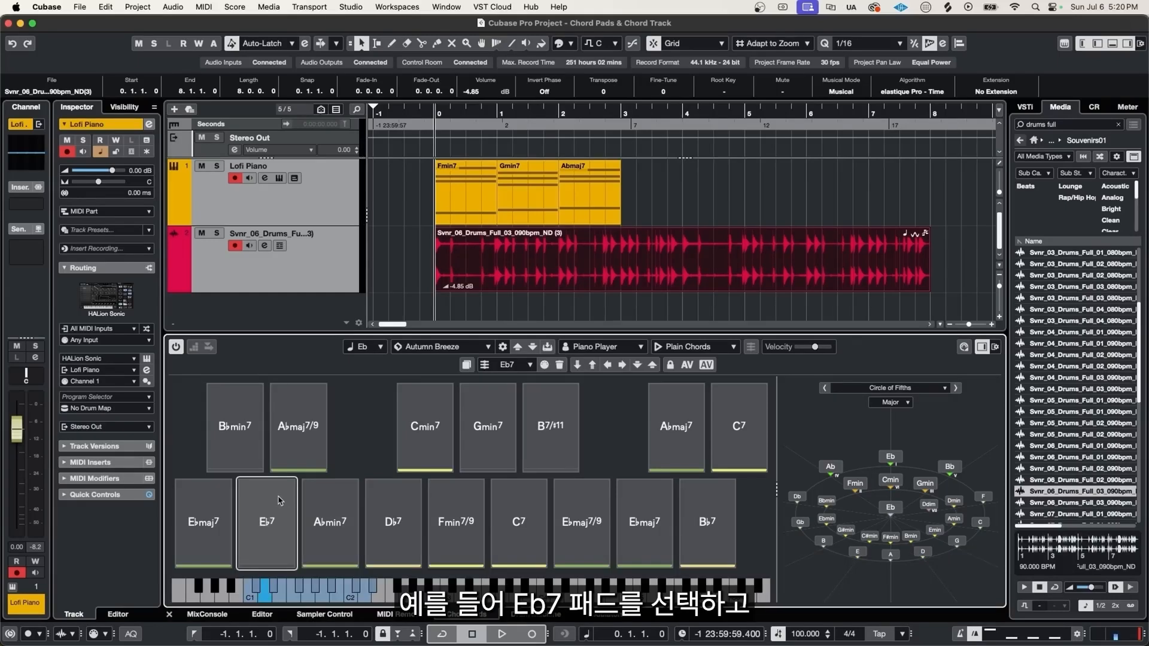
left_click(279, 500)
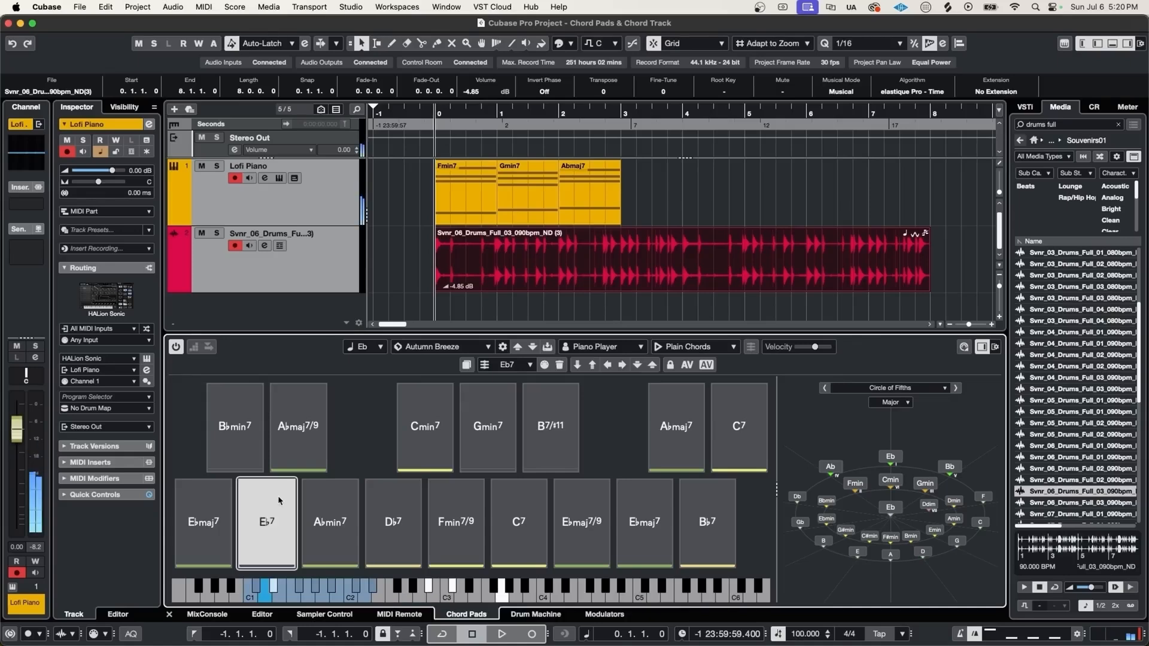
key("Return")
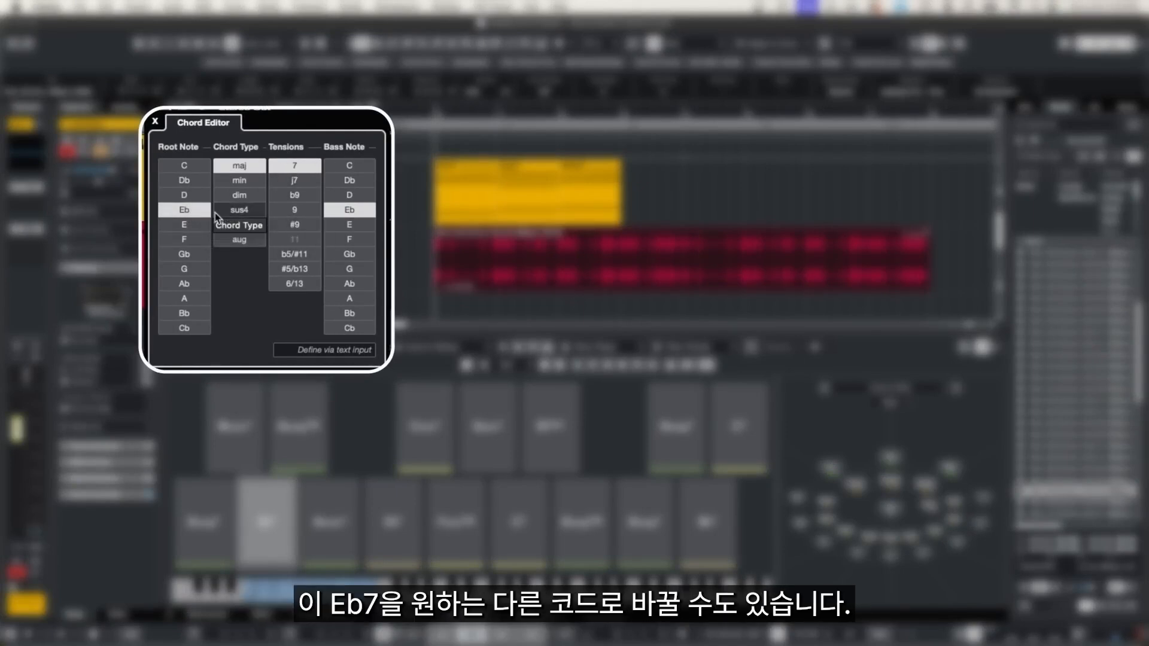
left_click(186, 256)
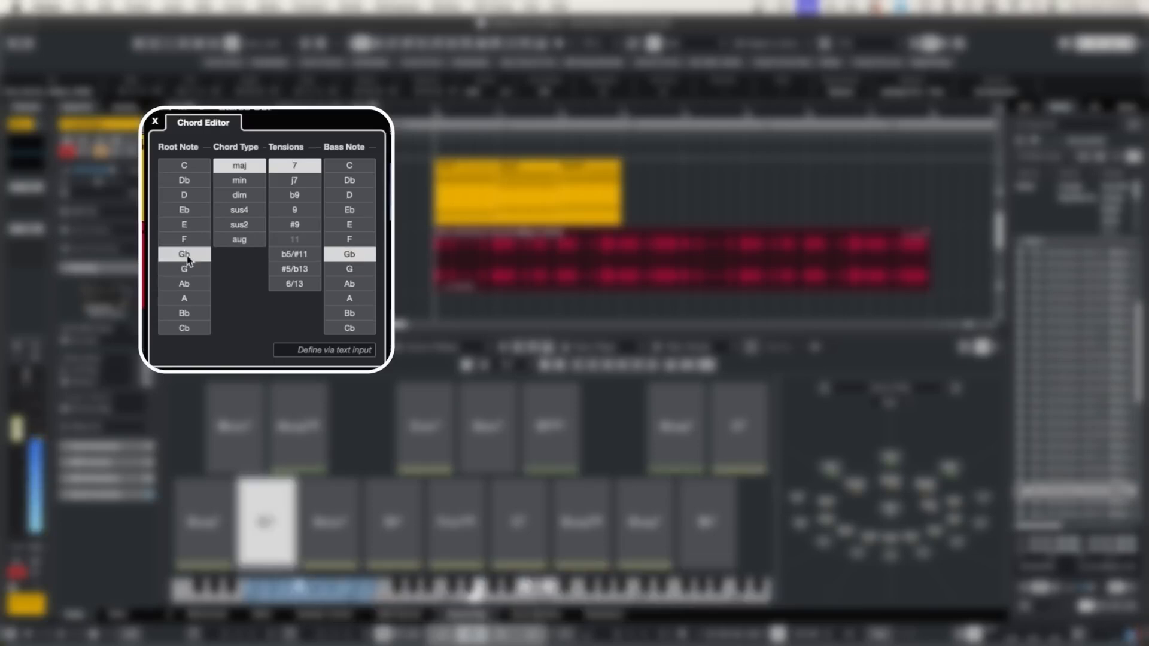
left_click(239, 181)
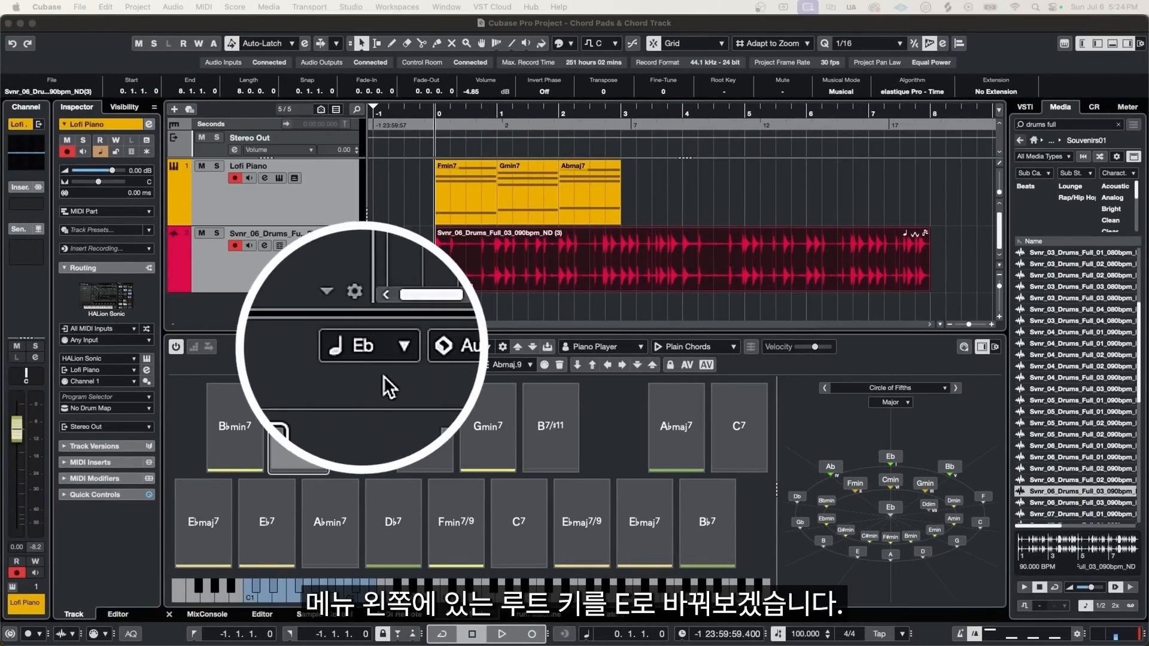
- Set the Chord Pads root key to E
left_click(363, 347)
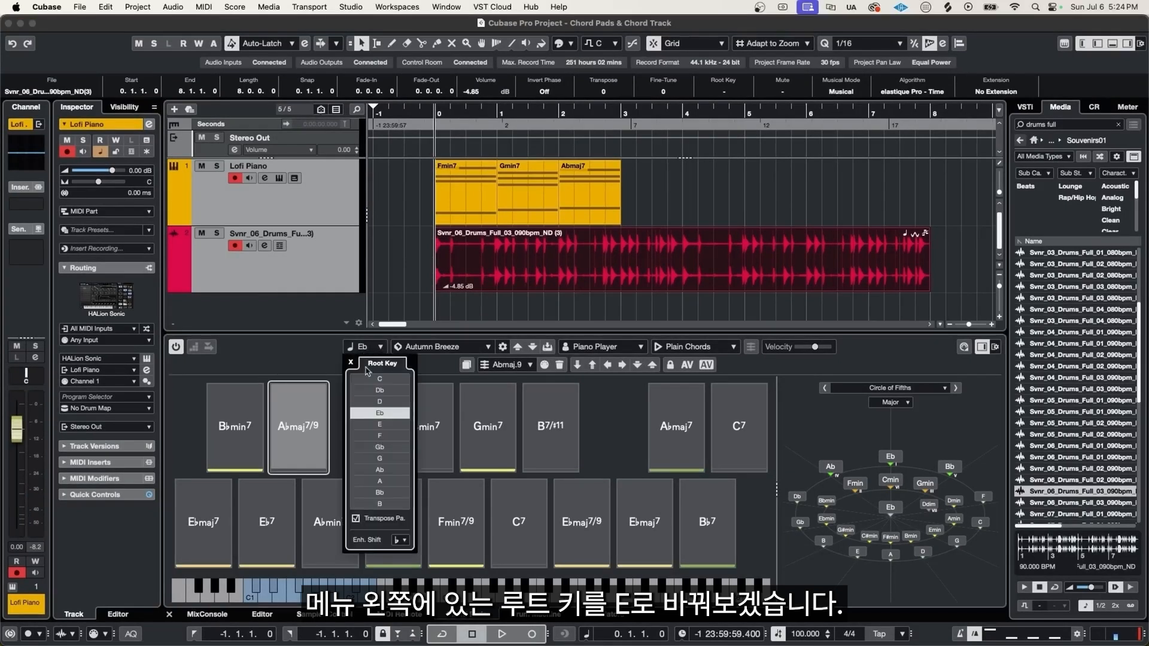
left_click(389, 425)
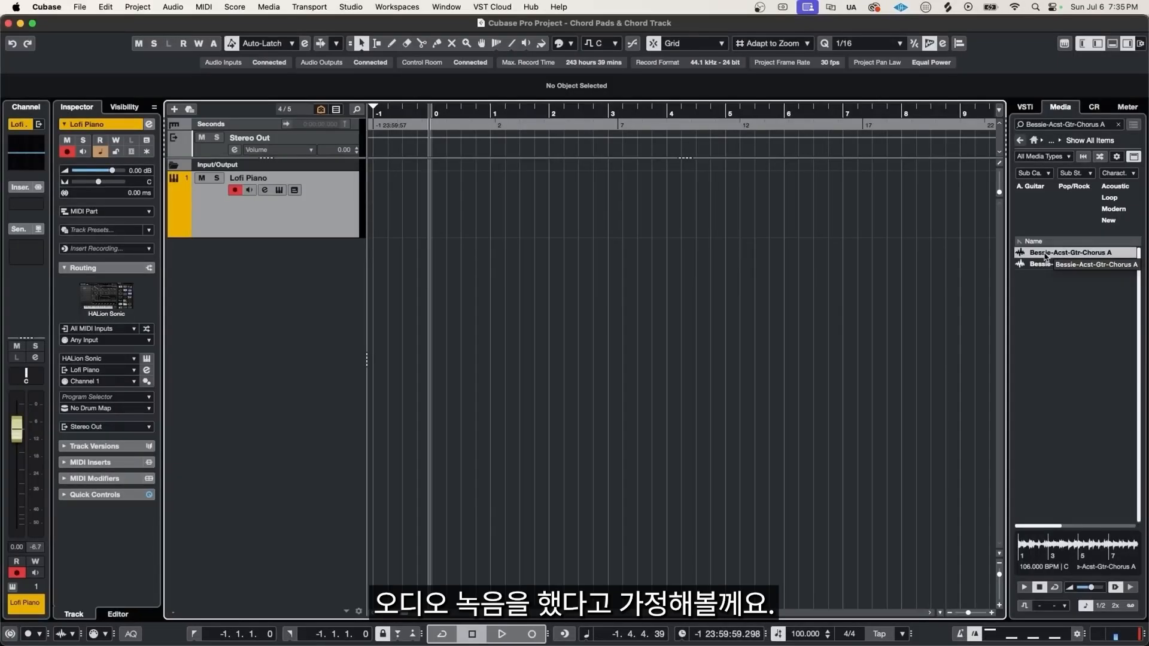
- Add the Bessie-Acst-Gtr-Chorus A loop from the media browser to a new audio track and play it
left_click_drag(1045, 257, 454, 279)
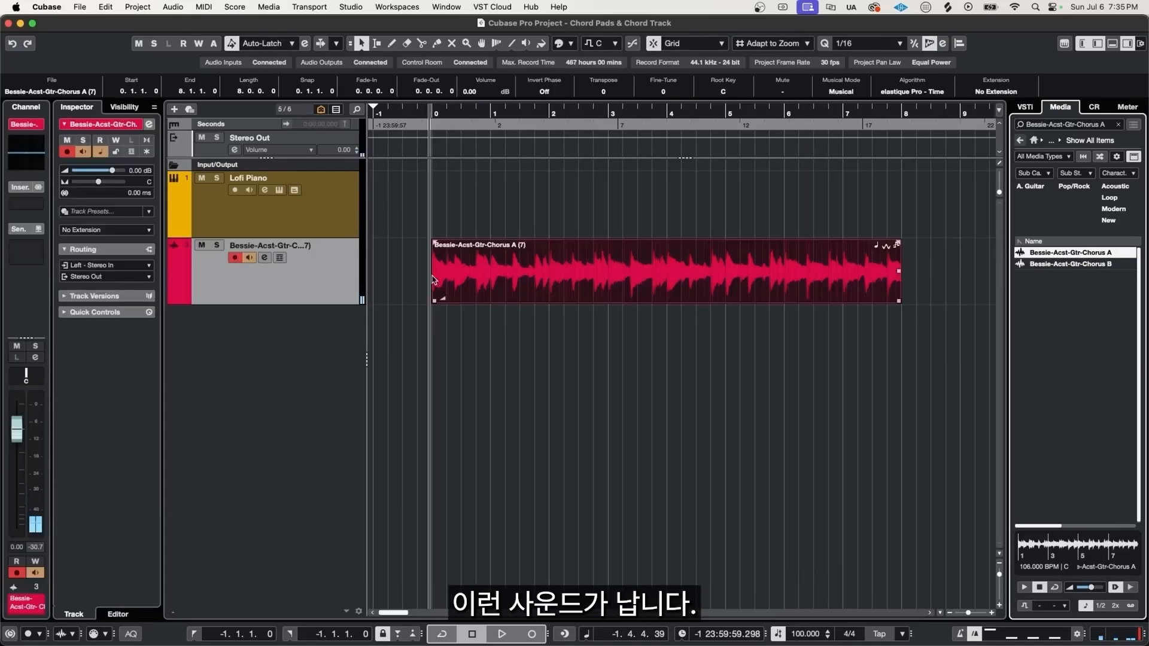
key("space")
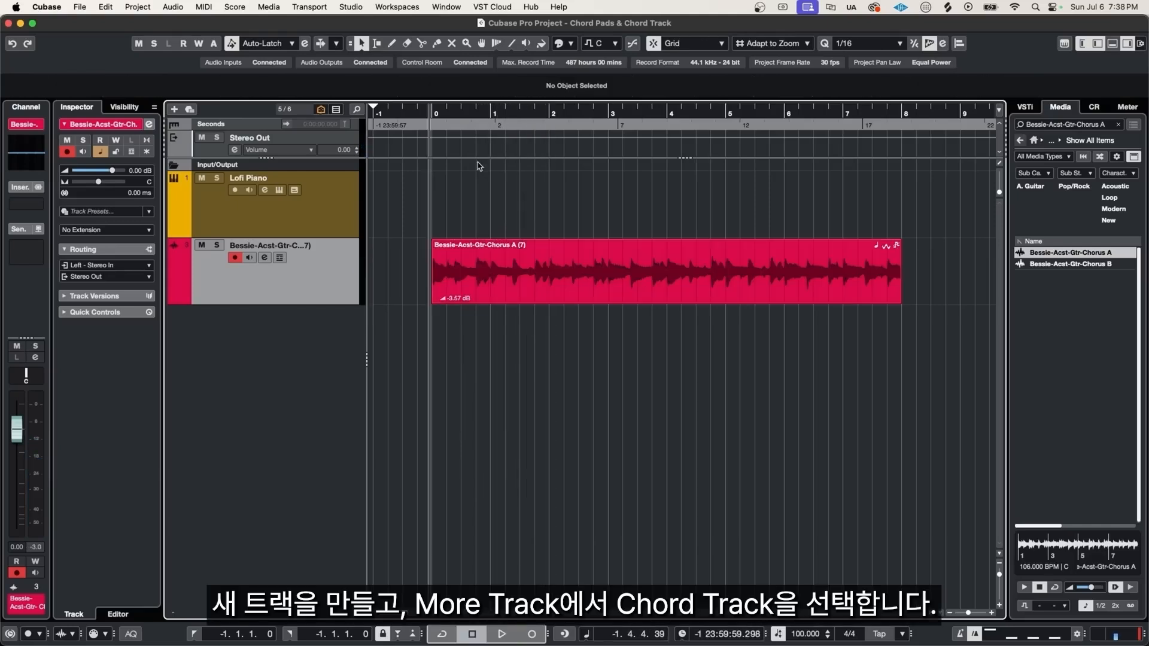
- Add a Chord Track to the project from the More Tracks options
key("t")
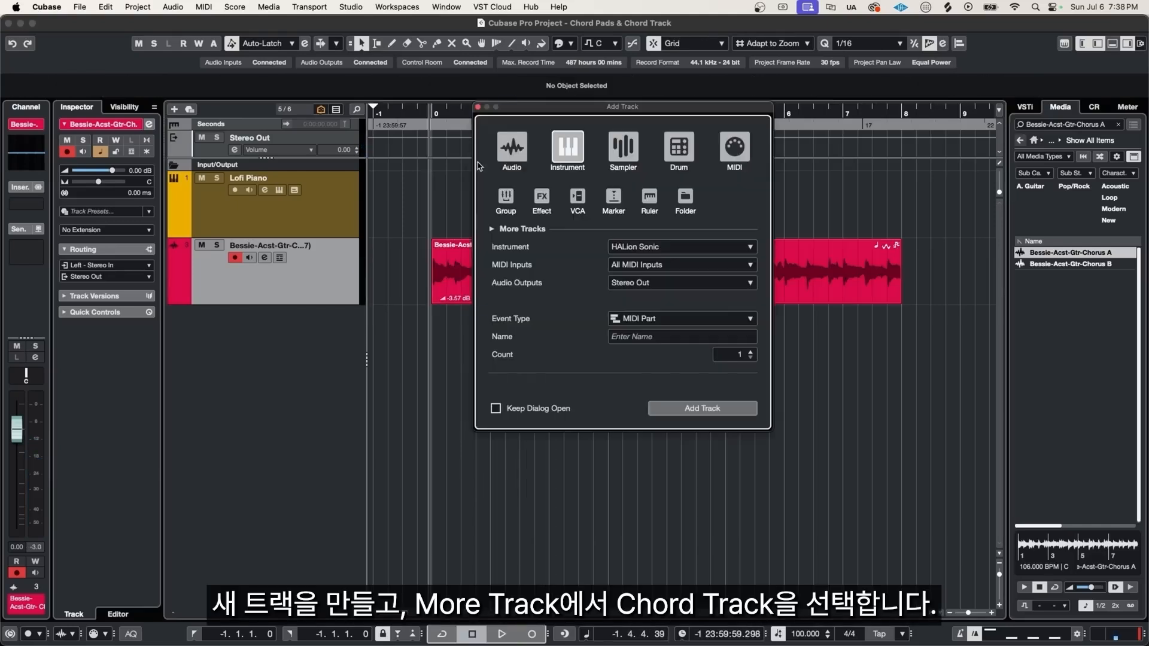
left_click(492, 229)
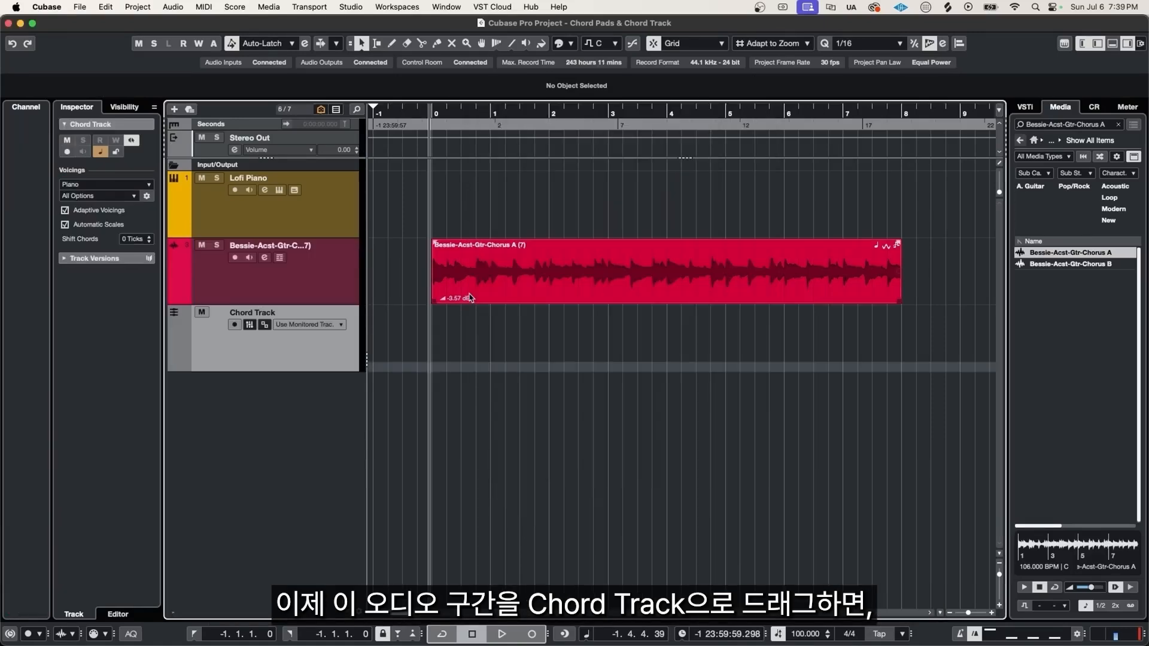
- Extract chords from the guitar audio event onto the Chord Track
left_click_drag(471, 298, 473, 326)
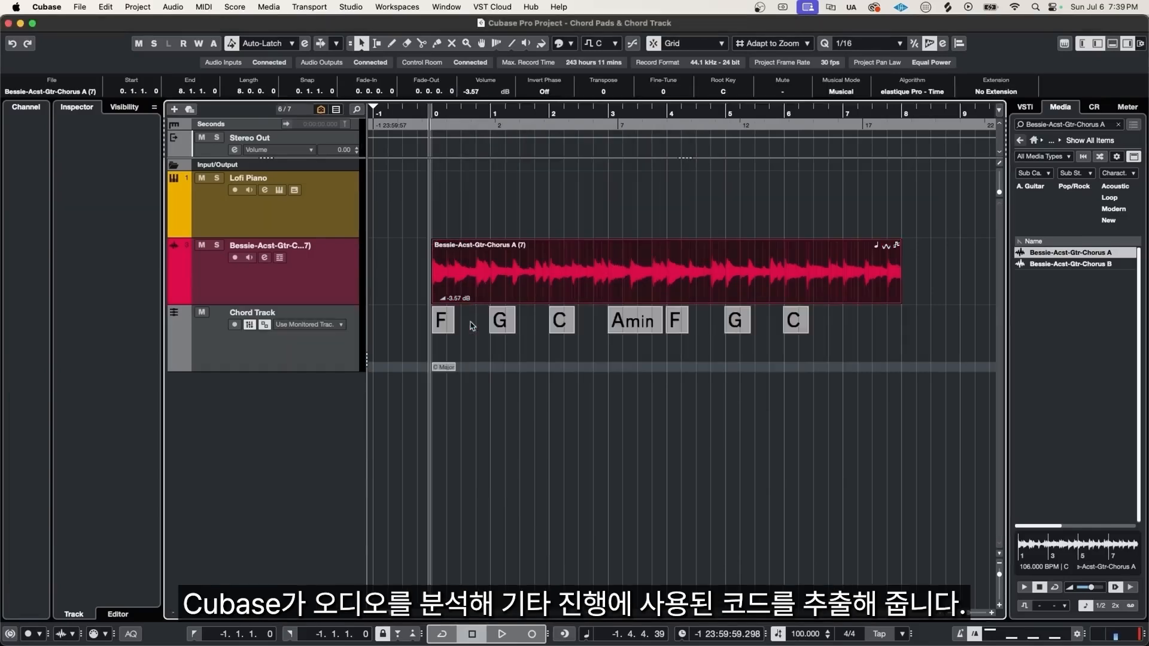
- Copy all the extracted chord events onto the Lofi Piano track and play back the result
left_click_drag(472, 326, 818, 329)
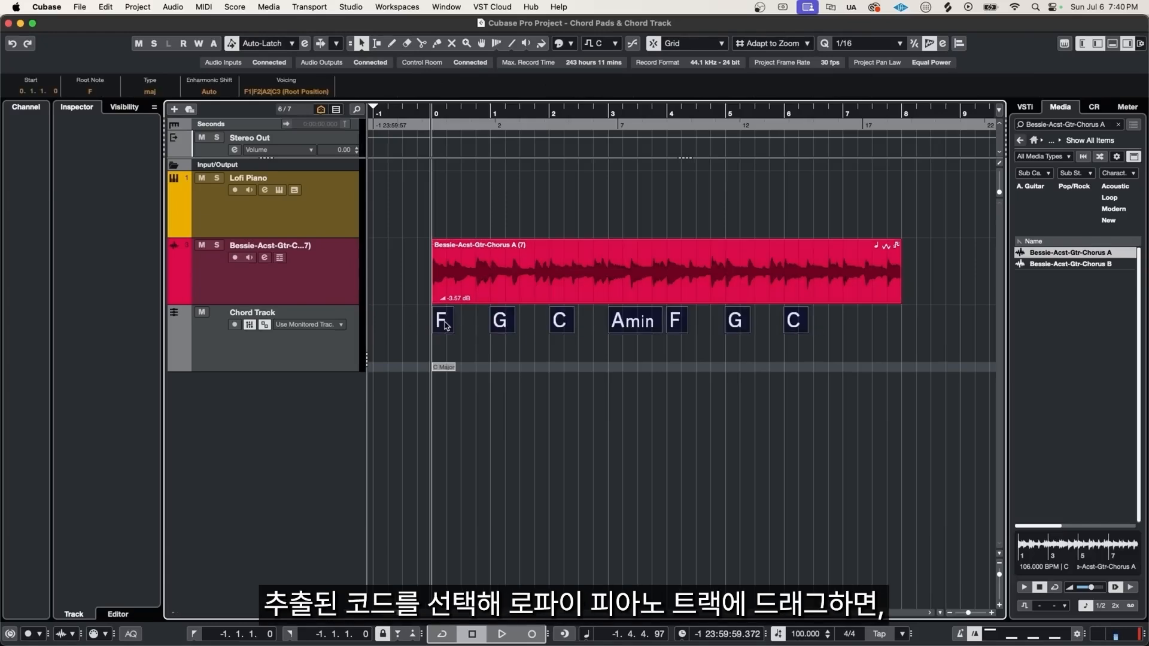
left_click_drag(442, 326, 437, 214)
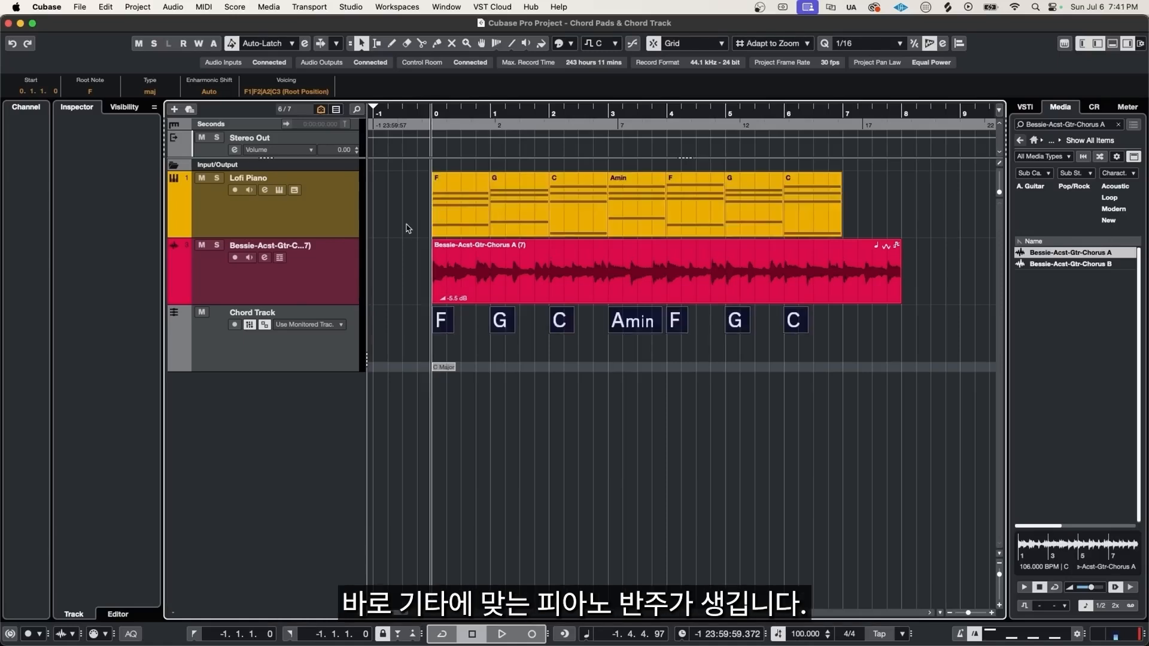
key("space")
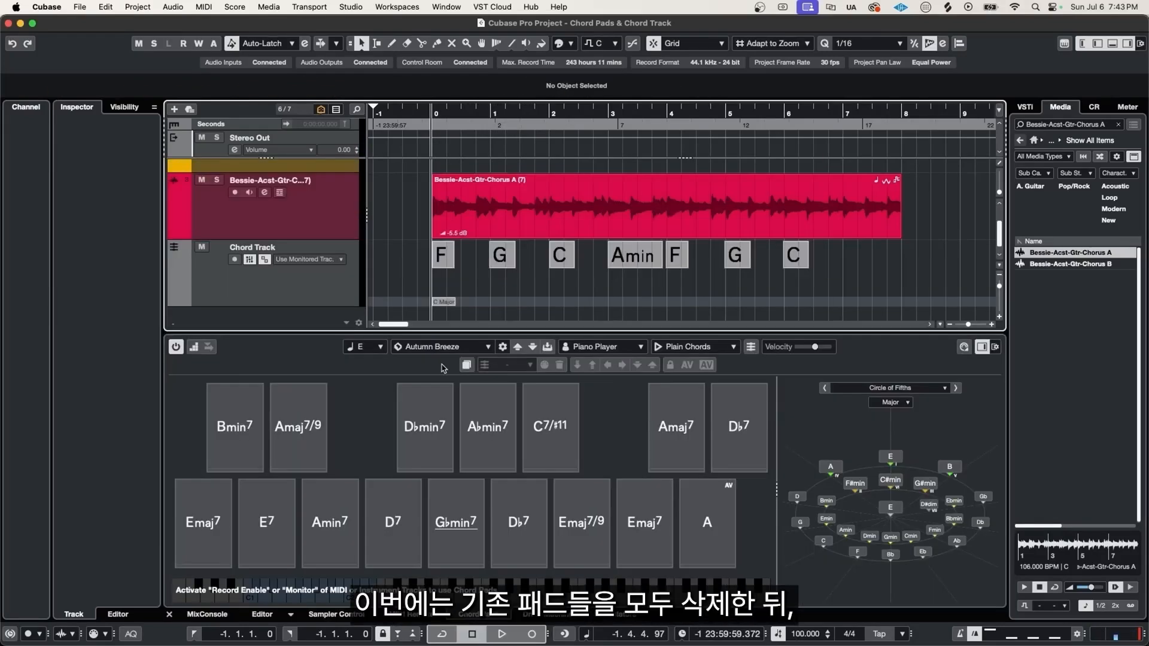
- Select all chord pads and delete their chord assignments, confirming the removal
left_click(468, 366)
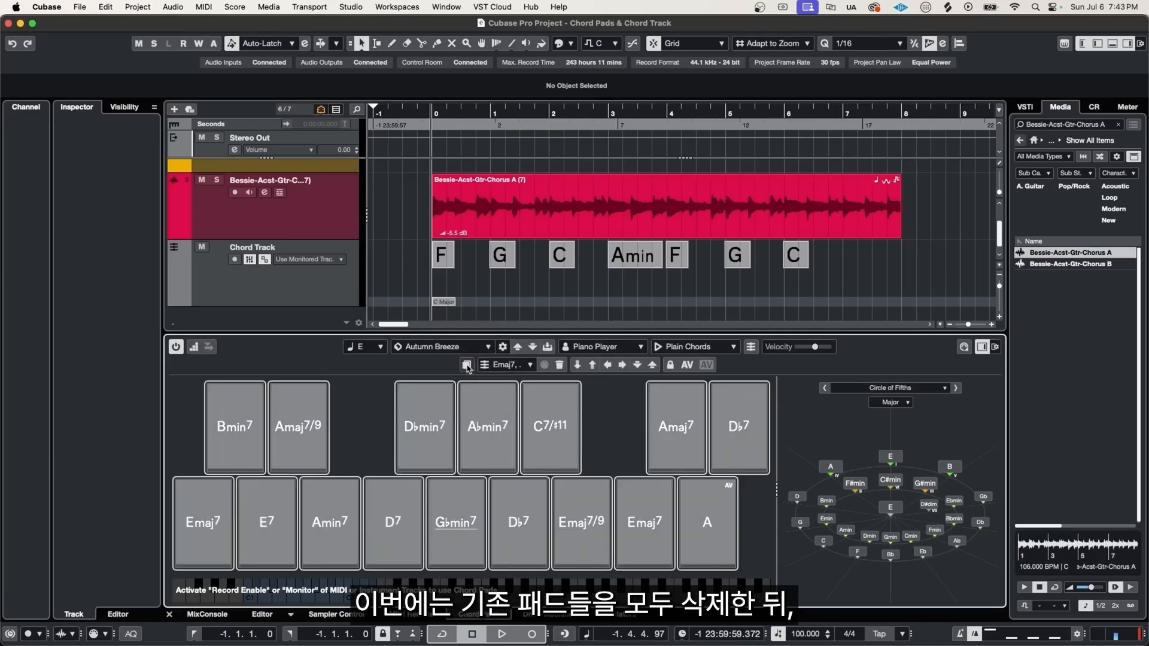
key("Delete")
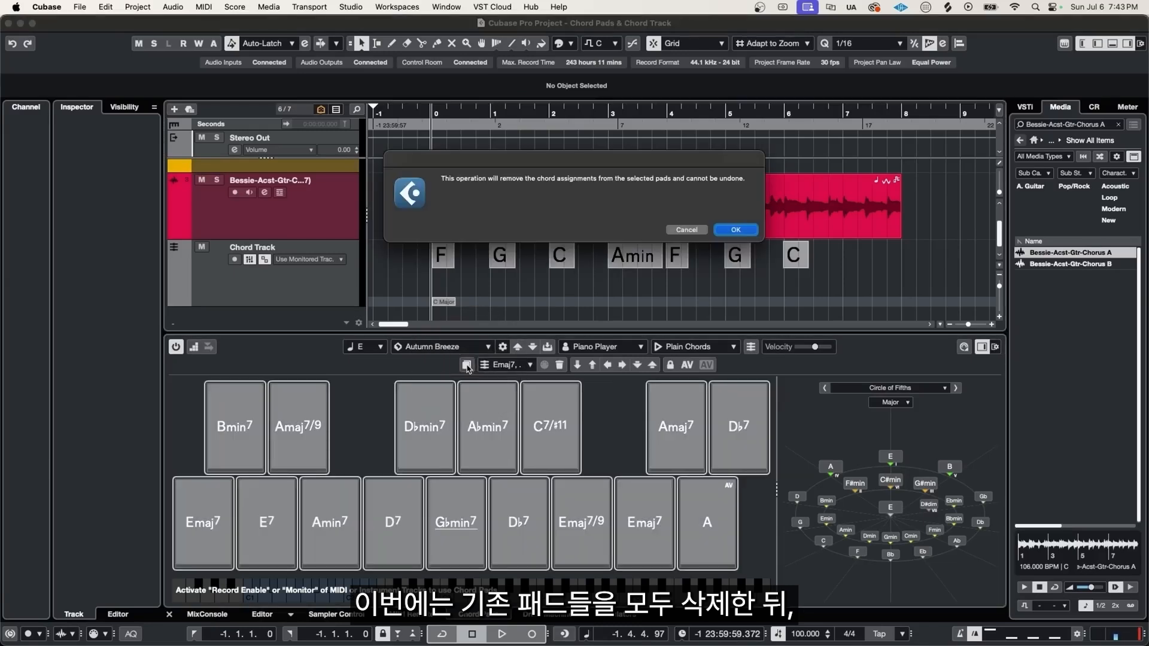
left_click(740, 232)
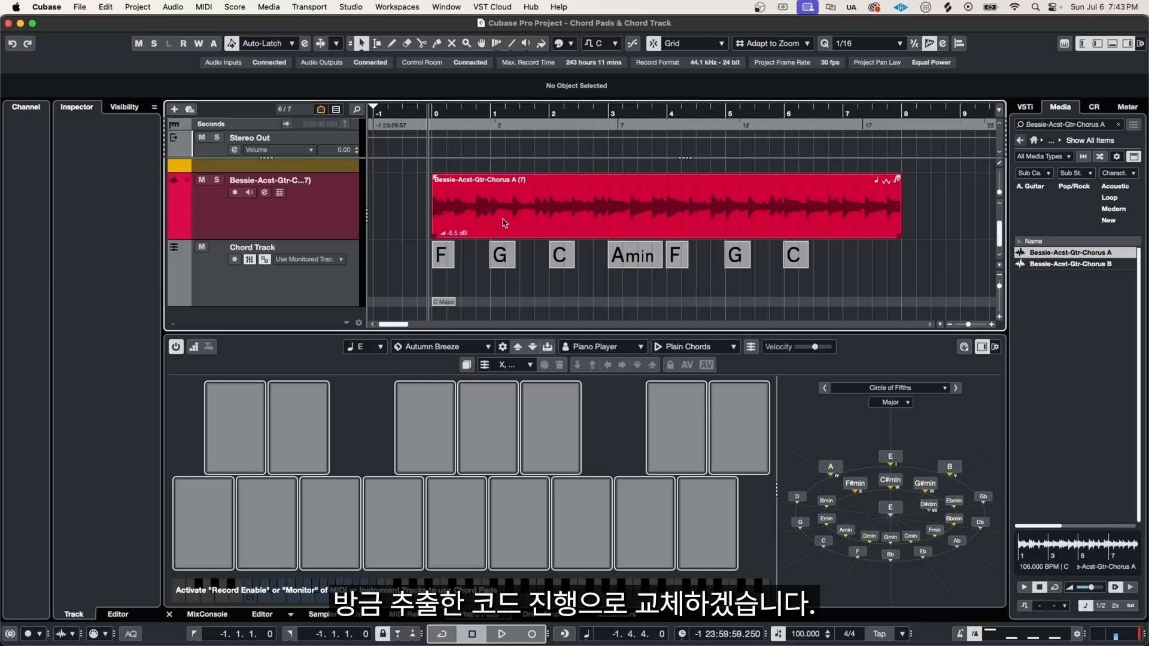
- Select all chord events on the Chord Track and assign them to the chord pads
left_click_drag(399, 268, 828, 259)
left_click_drag(443, 263, 221, 529)
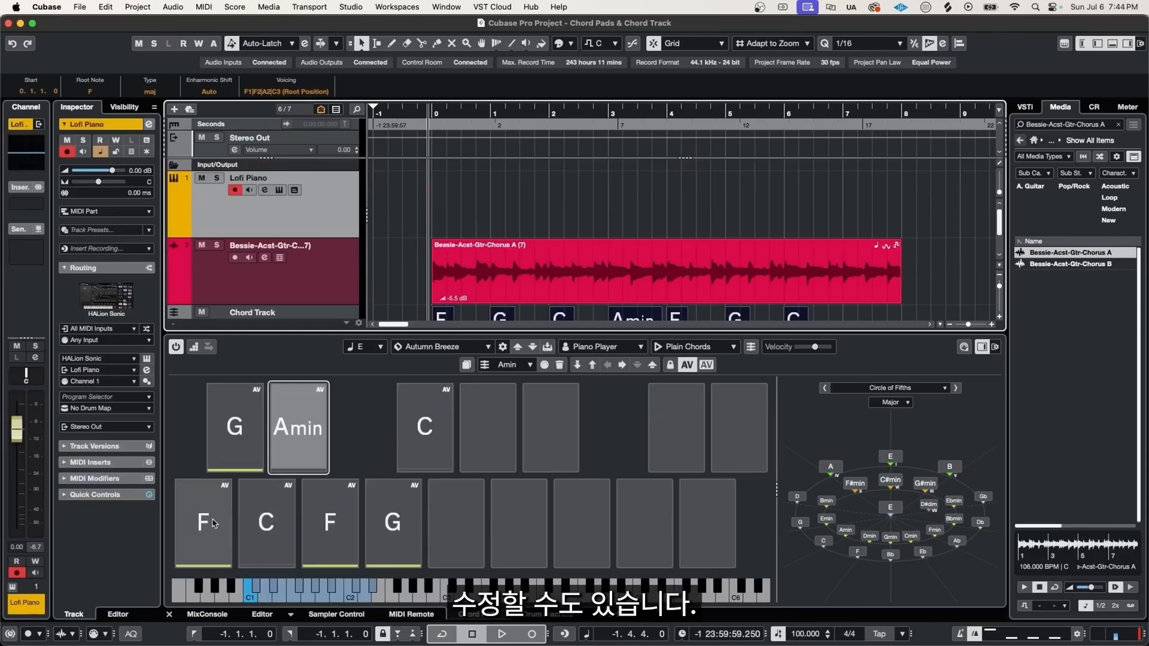
- Add tension to the F pad to make it F9 and change the Amin pad to Amin7
left_click(212, 527)
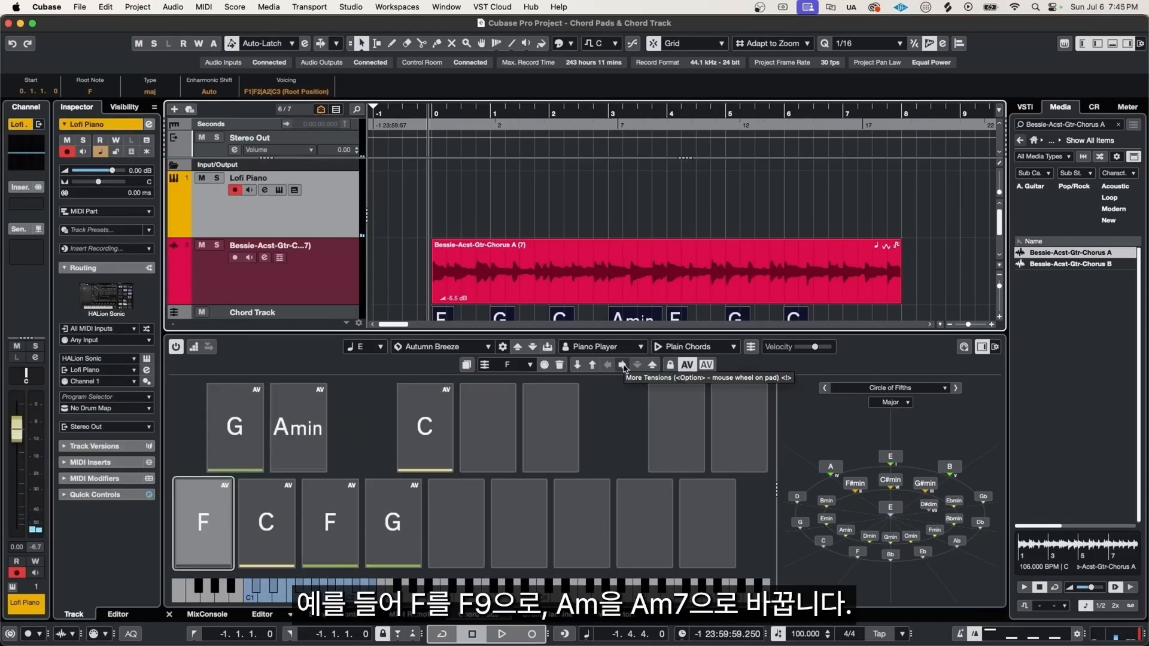
left_click(623, 364)
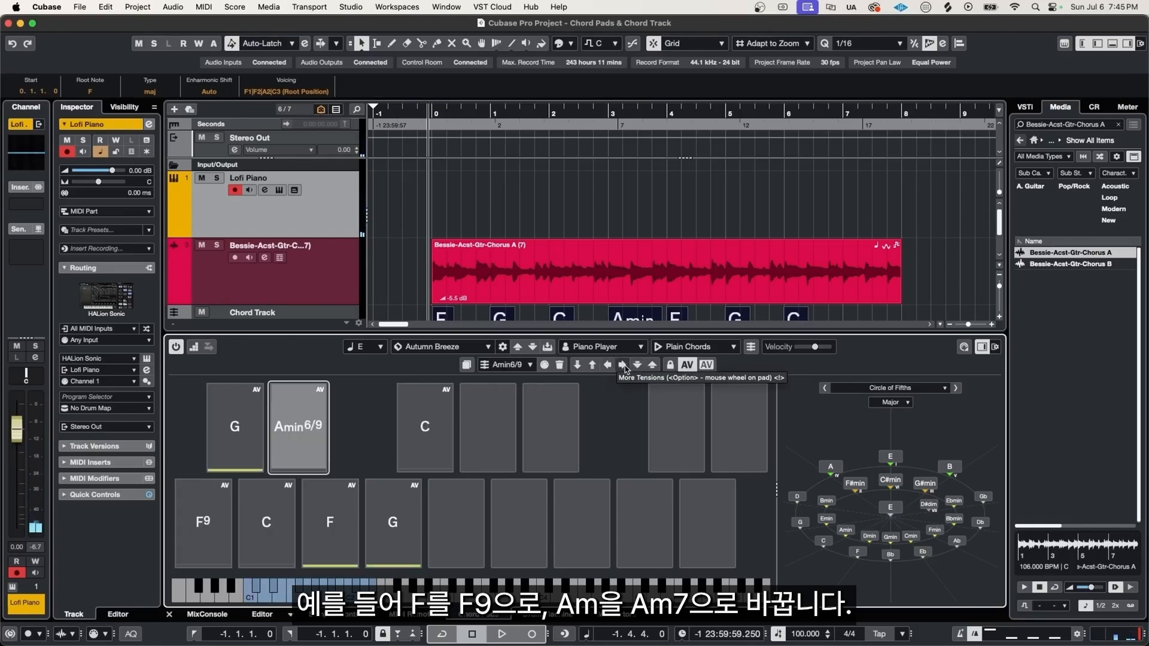
left_click(623, 366)
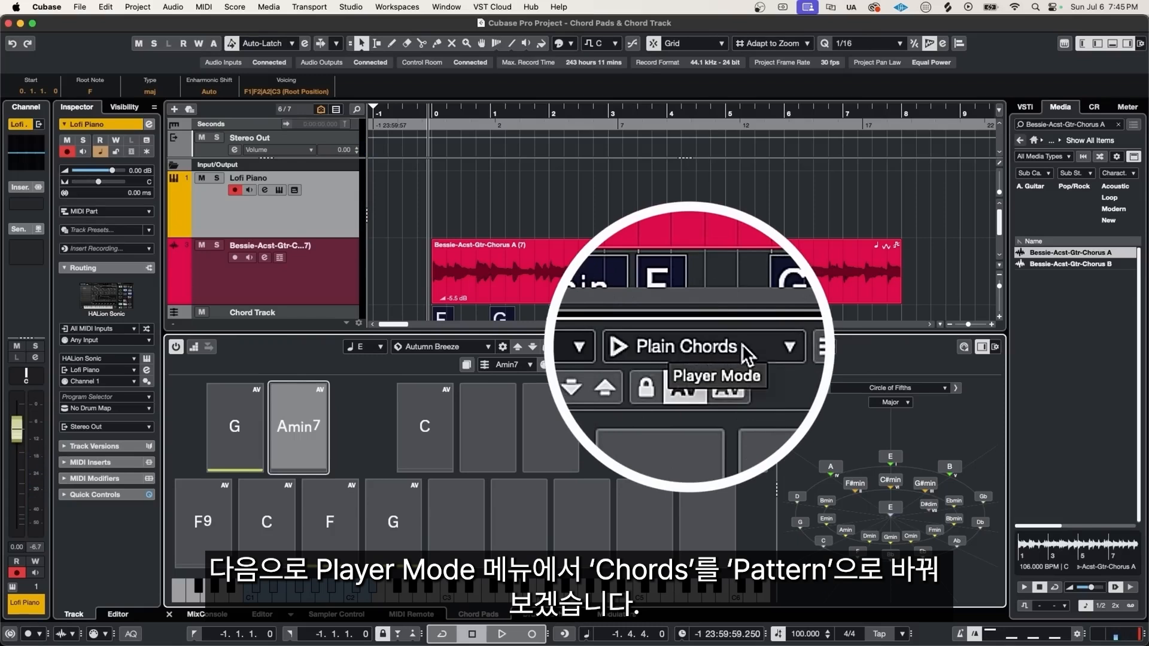
- Switch the Chord Pads player mode to Pattern and pick the Beautiful Mind preset
left_click(710, 347)
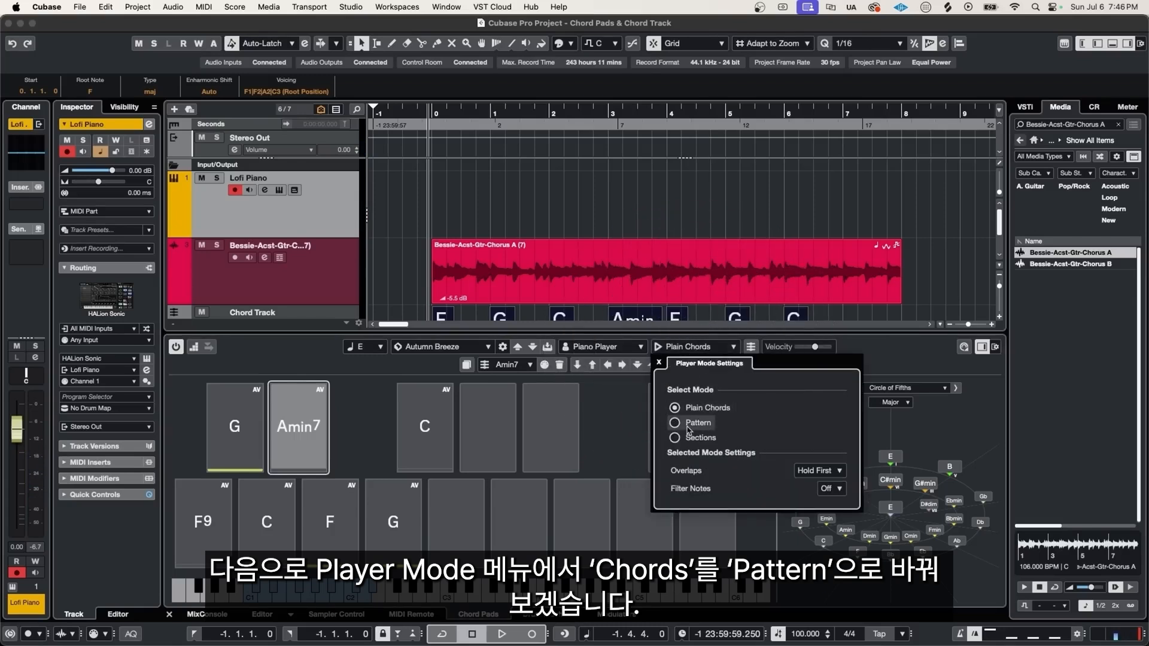
left_click(675, 422)
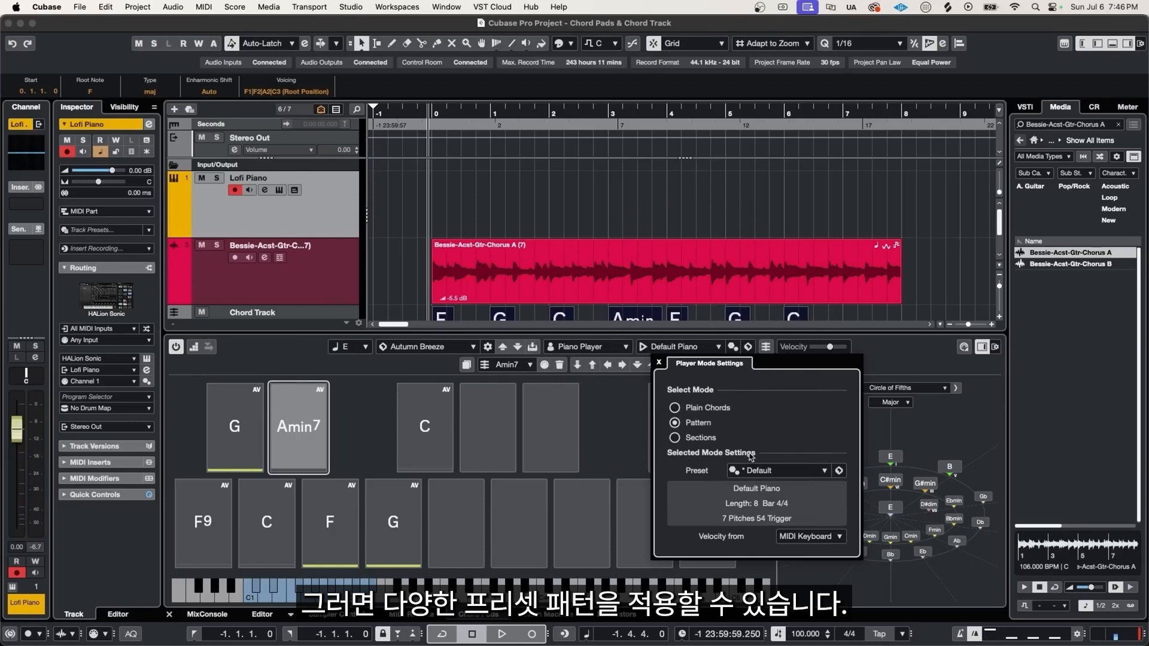
left_click(792, 472)
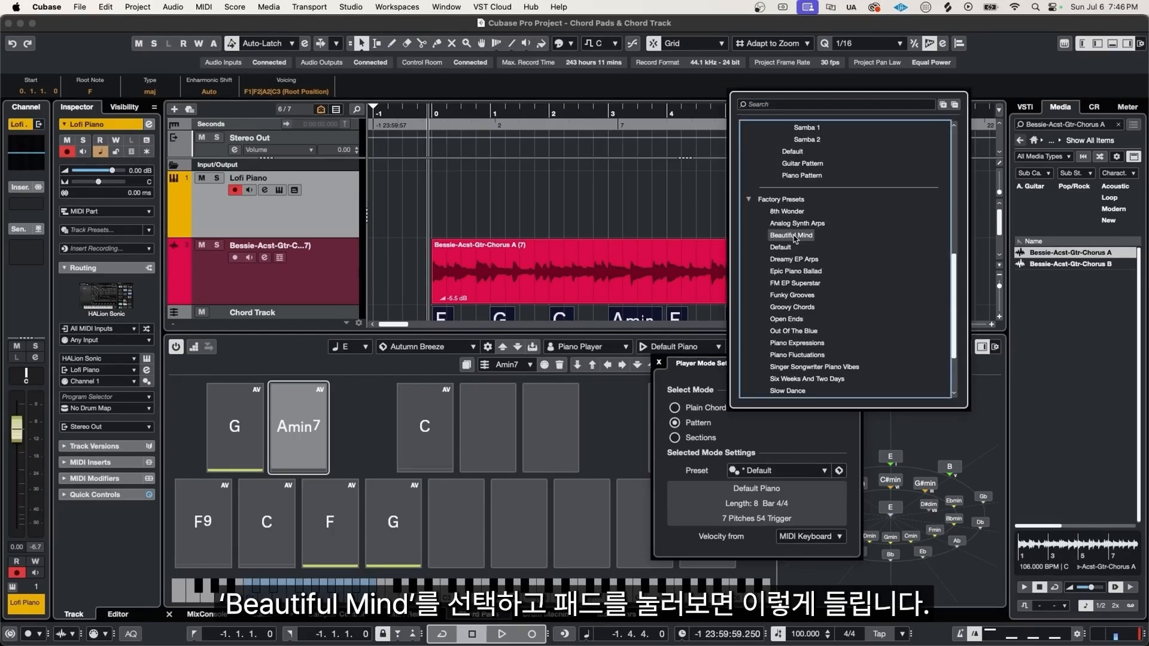
left_click(792, 235)
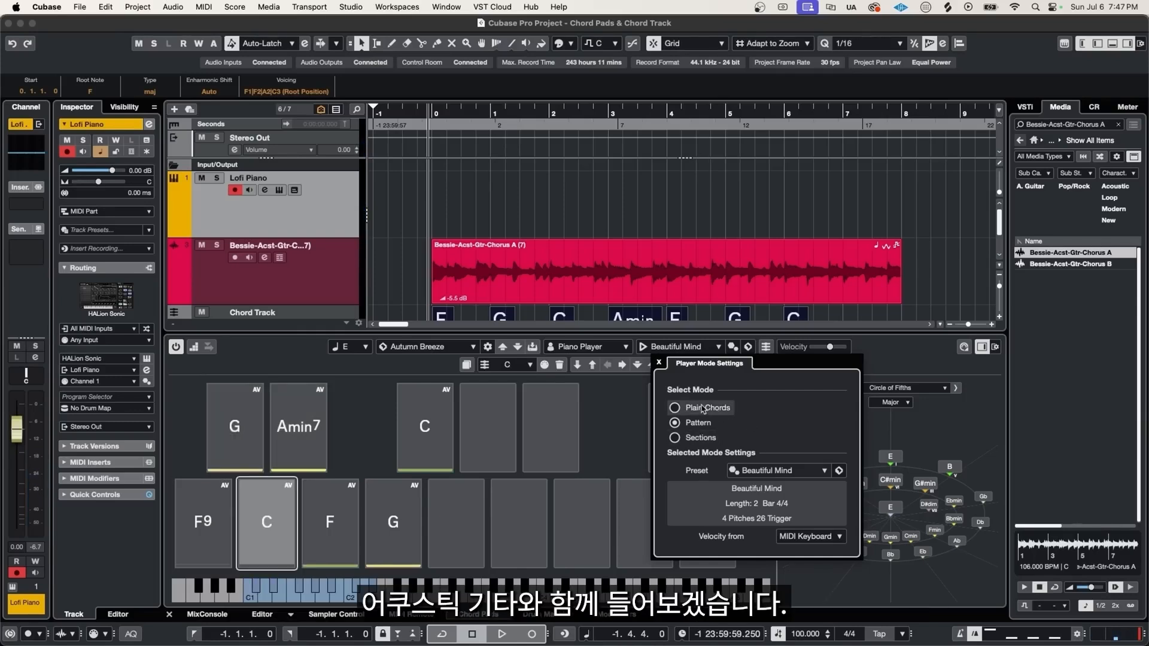
- Record the pads playing the Beautiful Mind pattern onto the Lofi Piano track alongside the guitar loop
left_click(518, 296)
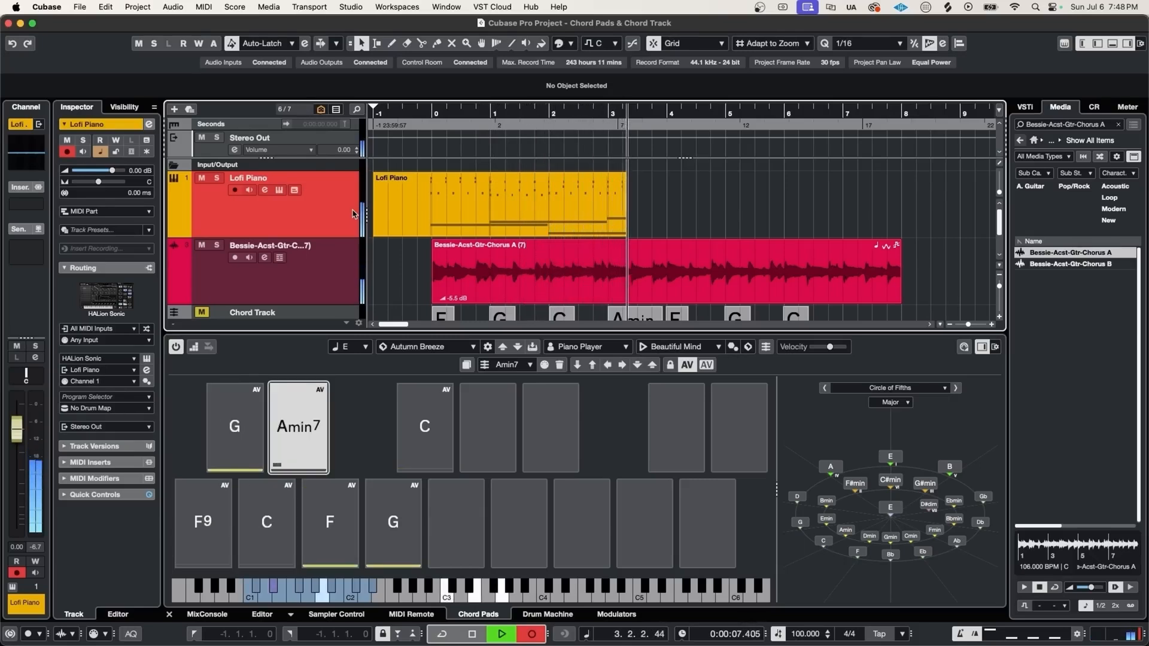
key("space")
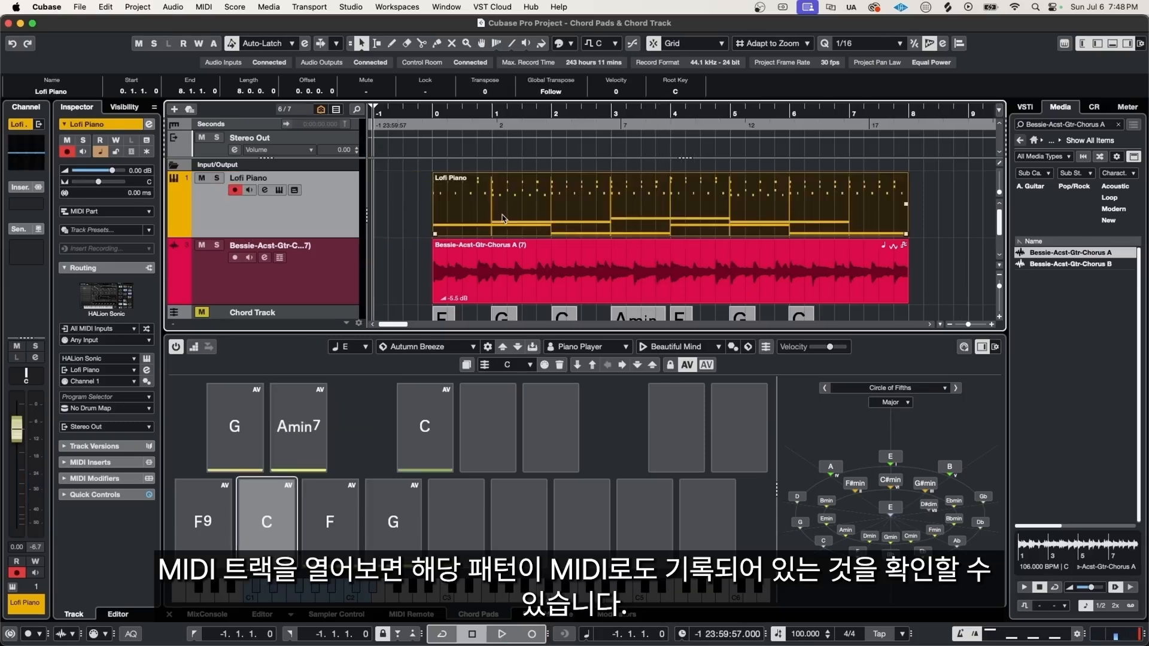
- Open the recorded Lofi Piano part in the Key Editor to inspect the pattern notes
double_click(559, 216)
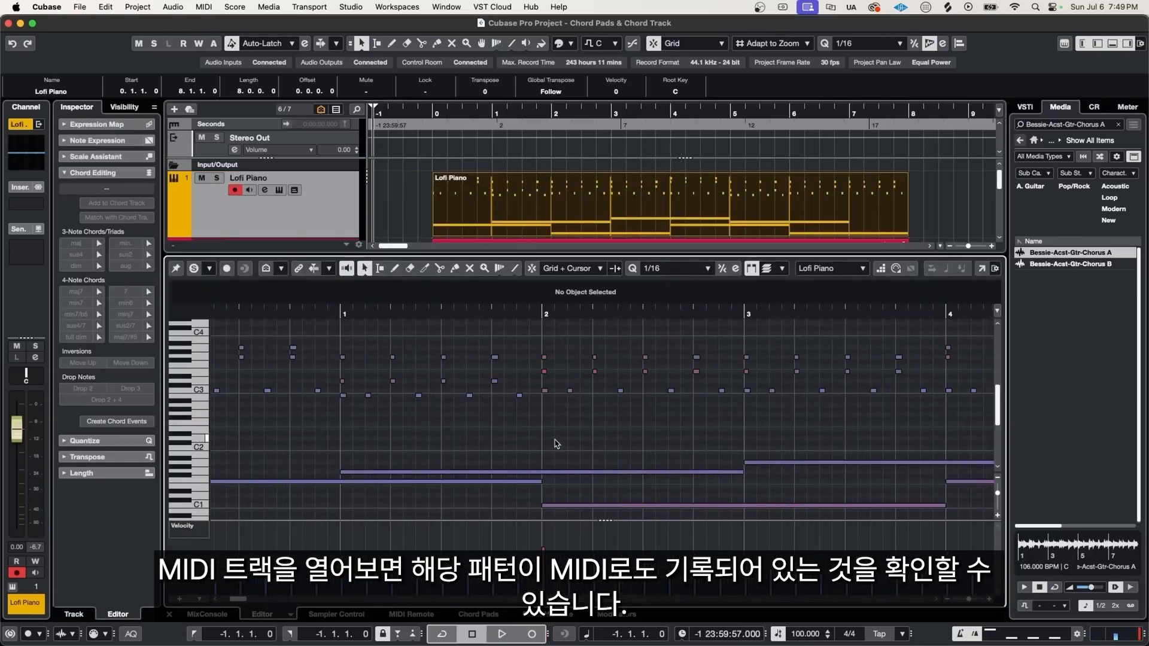
scroll(611, 441, "right", 10)
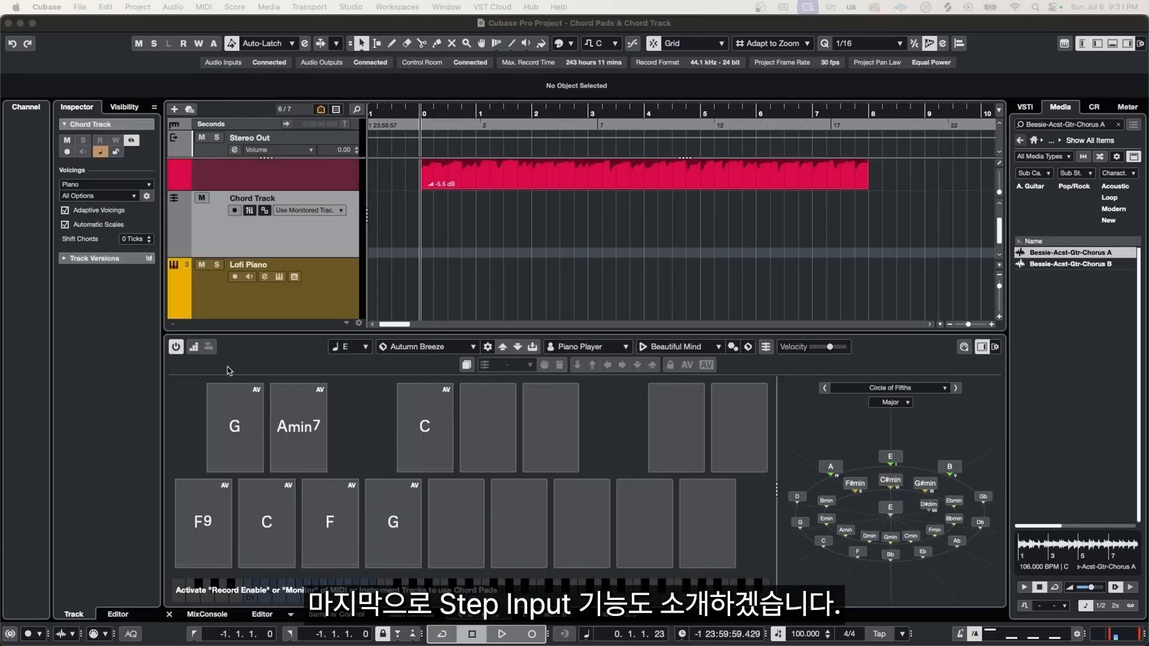
- Enable chord input to the Chord Track and enter F9, G, C and Amin7 from the project start
left_click(195, 351)
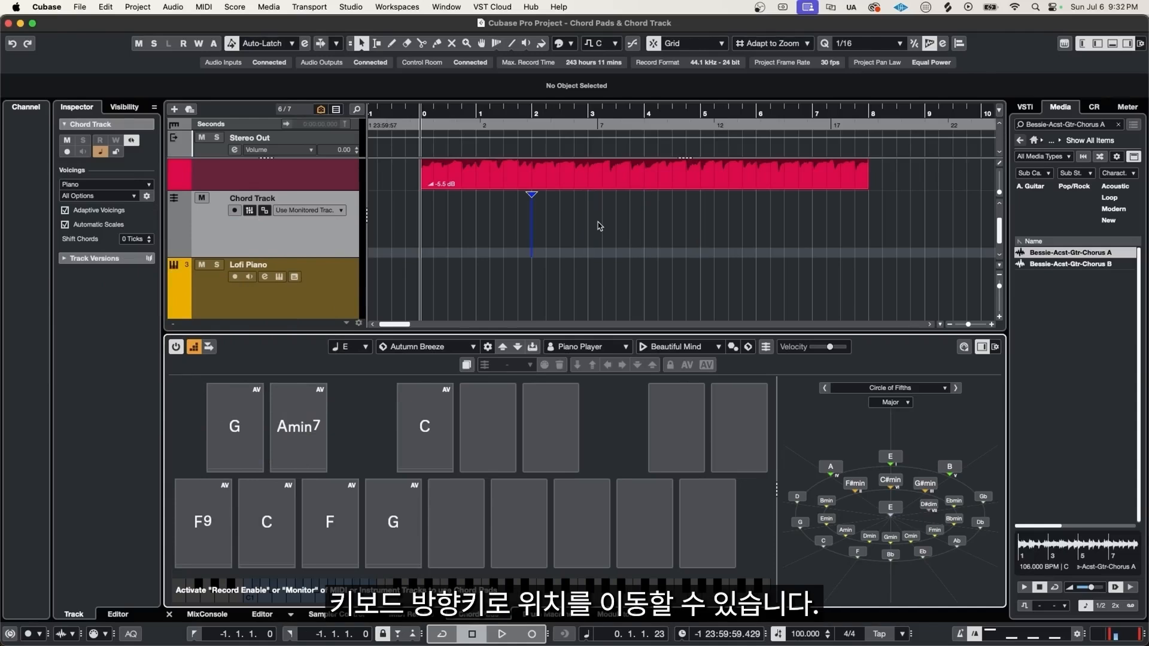
key("Left")
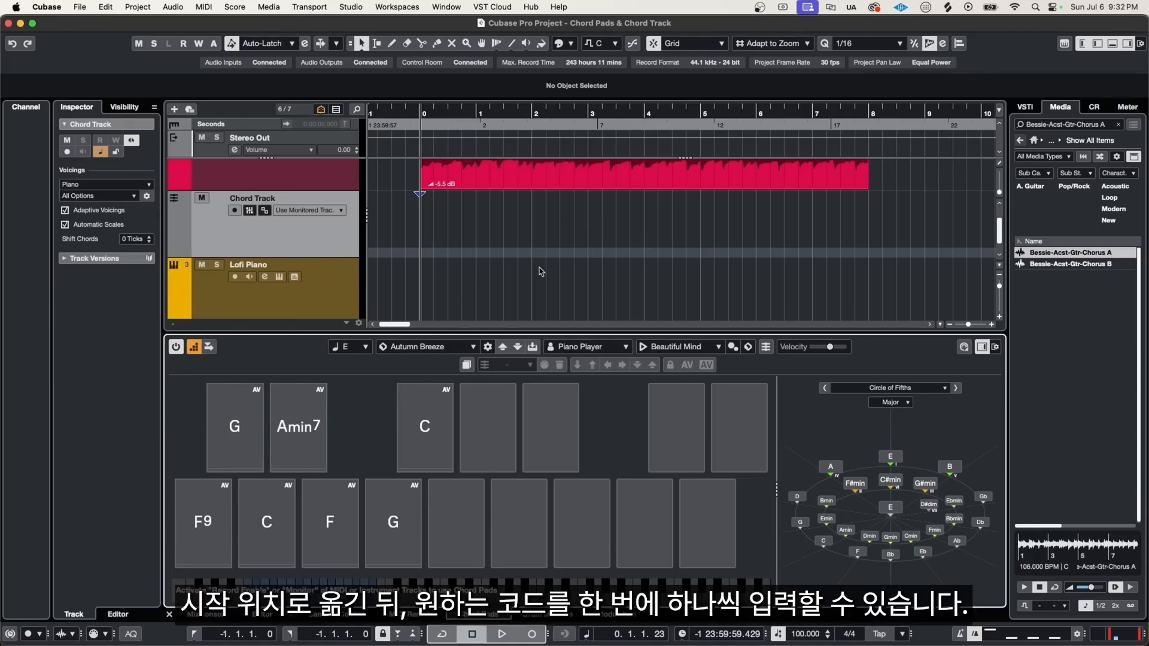
left_click(203, 504)
left_click(222, 456)
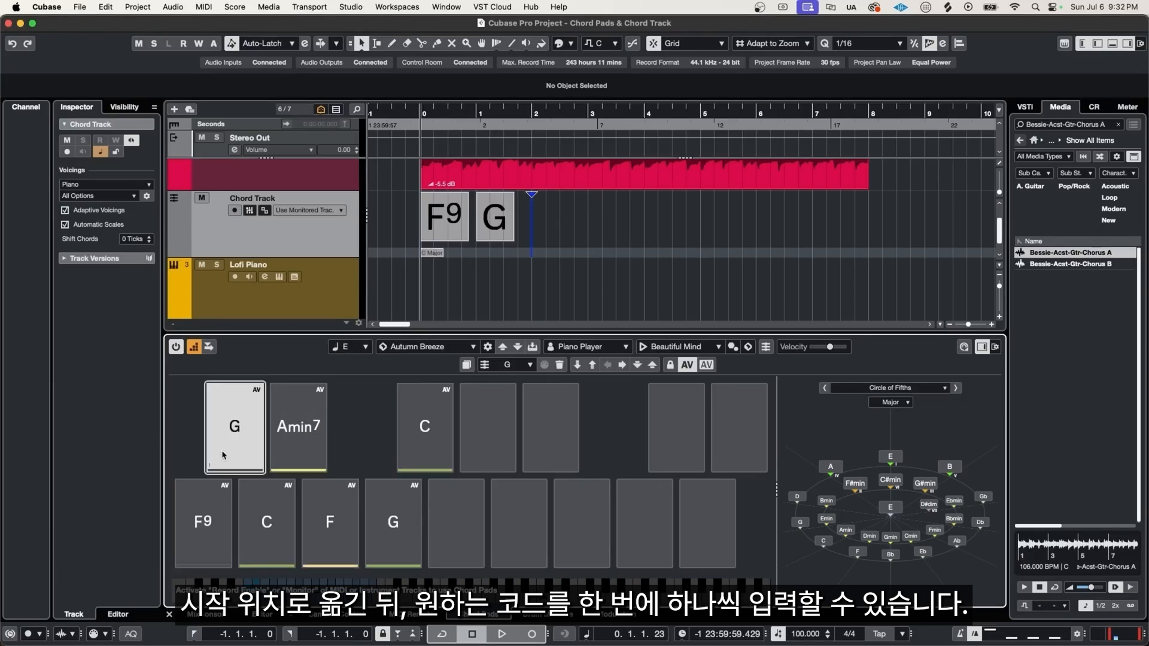
left_click(257, 515)
left_click(299, 433)
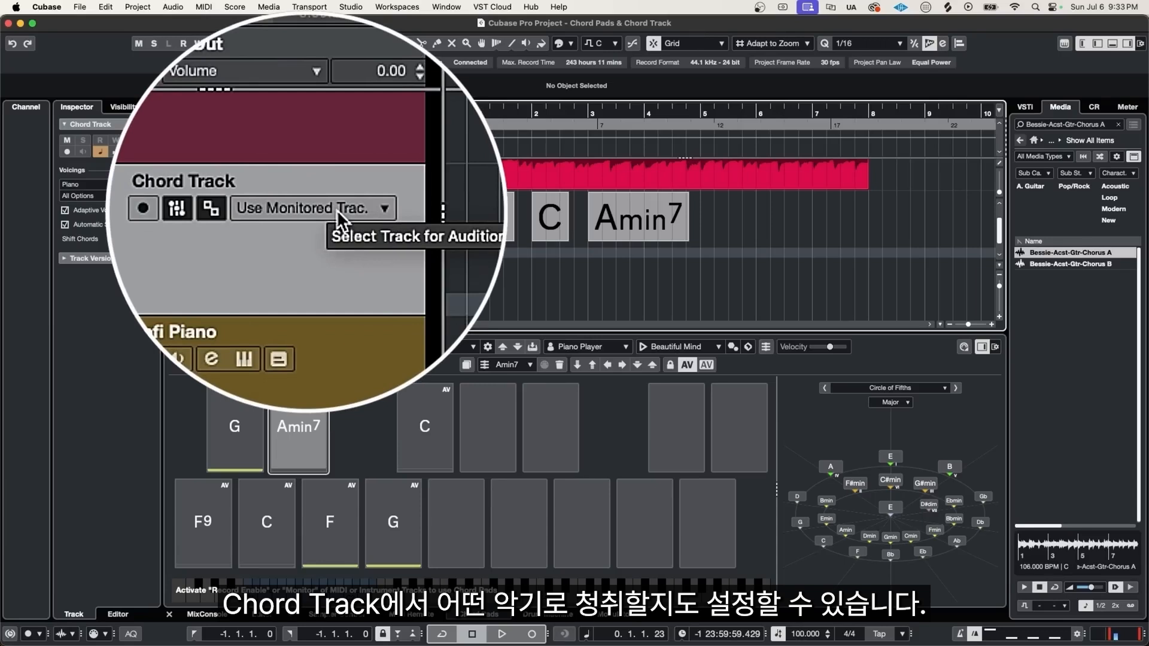
- Set the Chord Track to audition through Lofi Piano and record-enable the Lofi Piano track
left_click(336, 209)
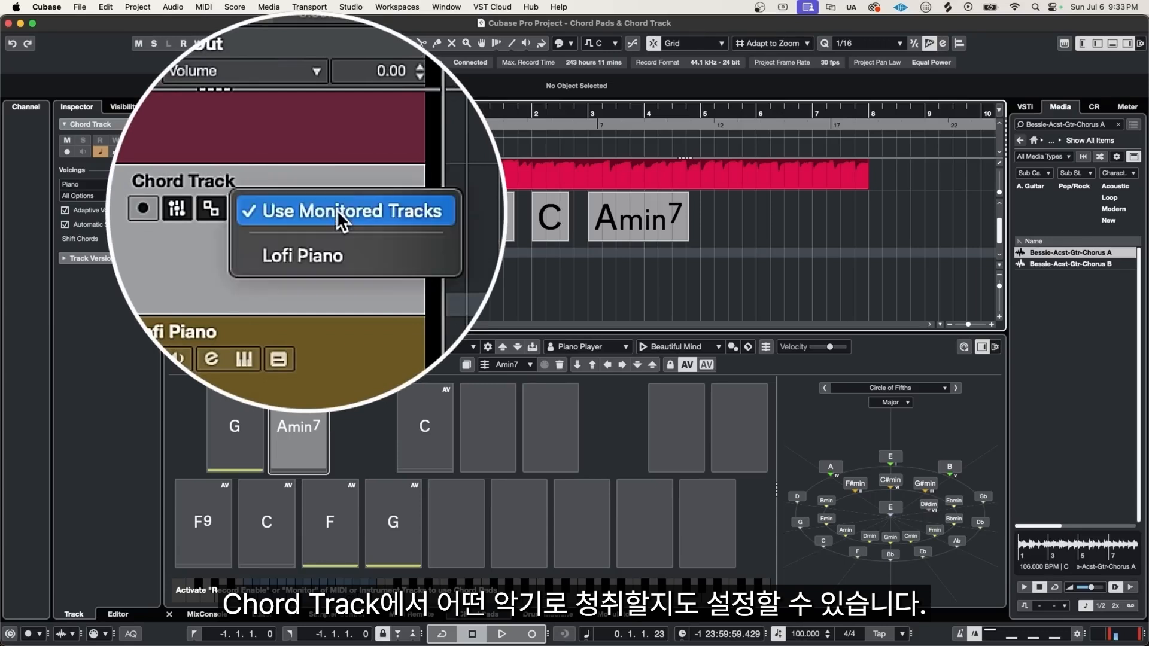
left_click(313, 258)
left_click(235, 278)
left_click(316, 291)
- Play back the Chord Track chords together with the guitar loop
key("space")
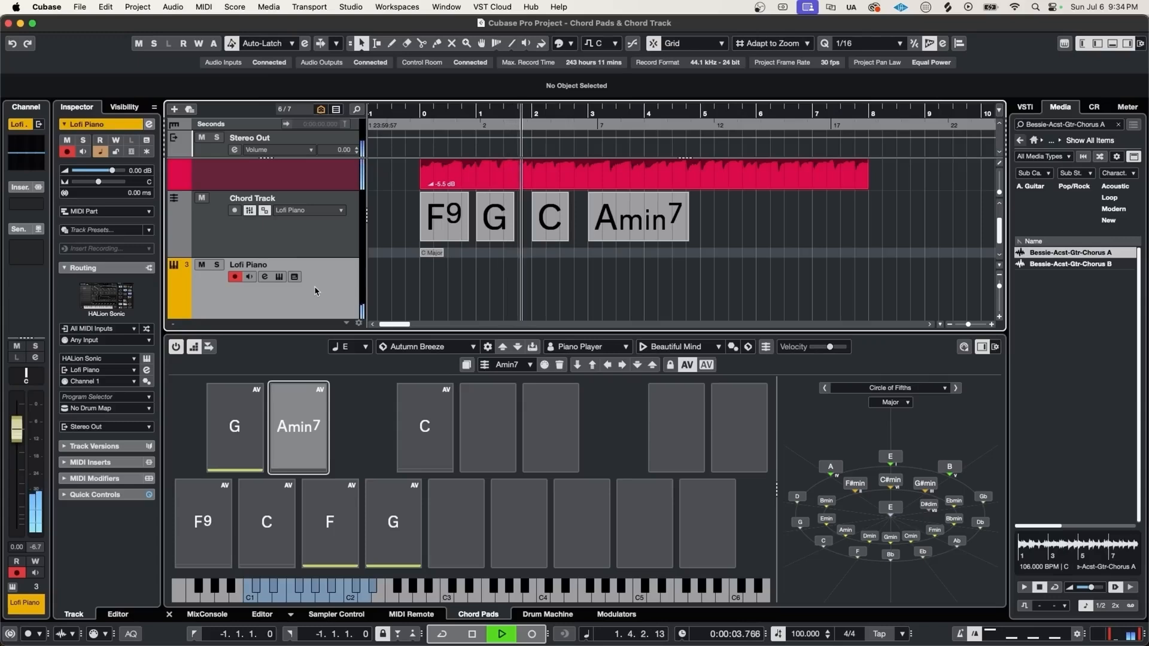
scroll(497, 257, "up", 2)
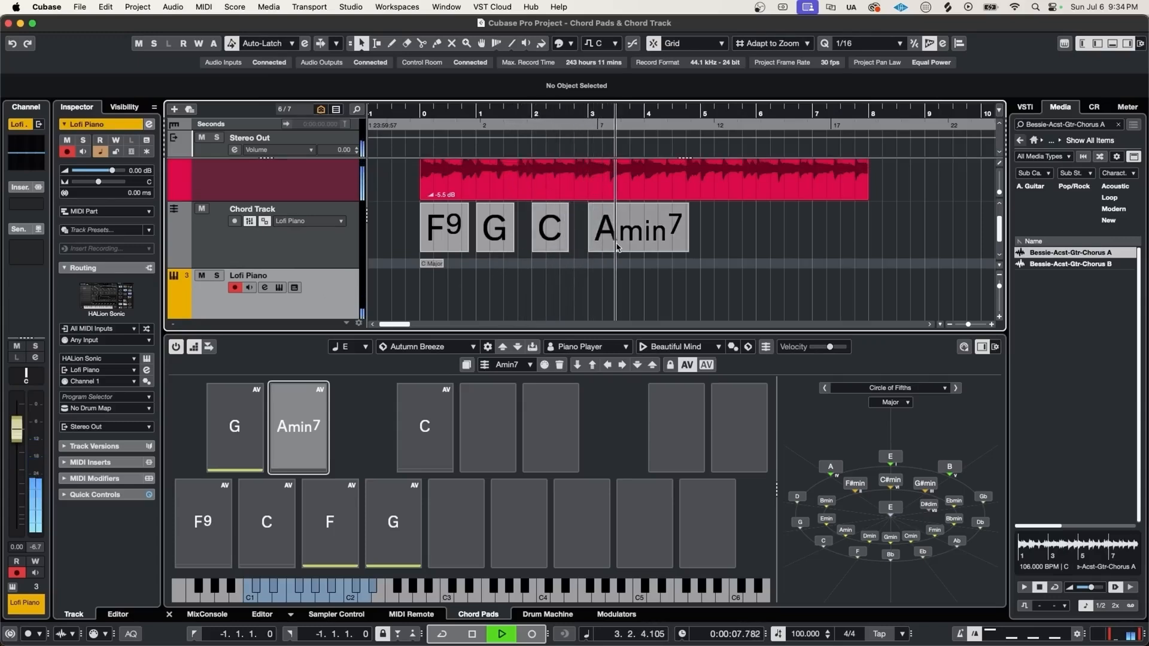